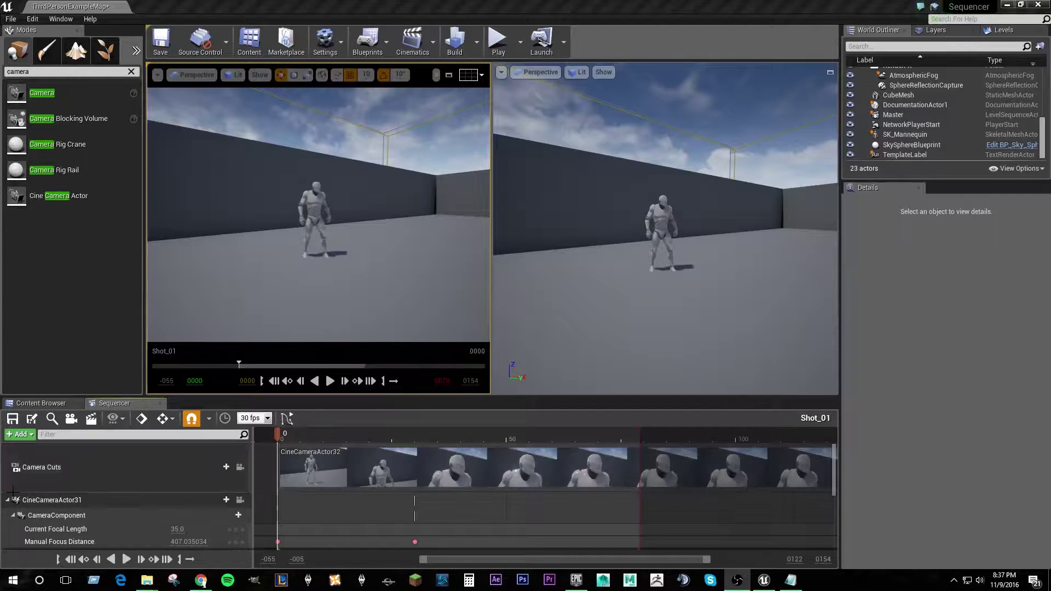
- Save the Shot_01 level sequence and close its Sequencer
{"action": "left_click", "coordinate": [12, 420]}
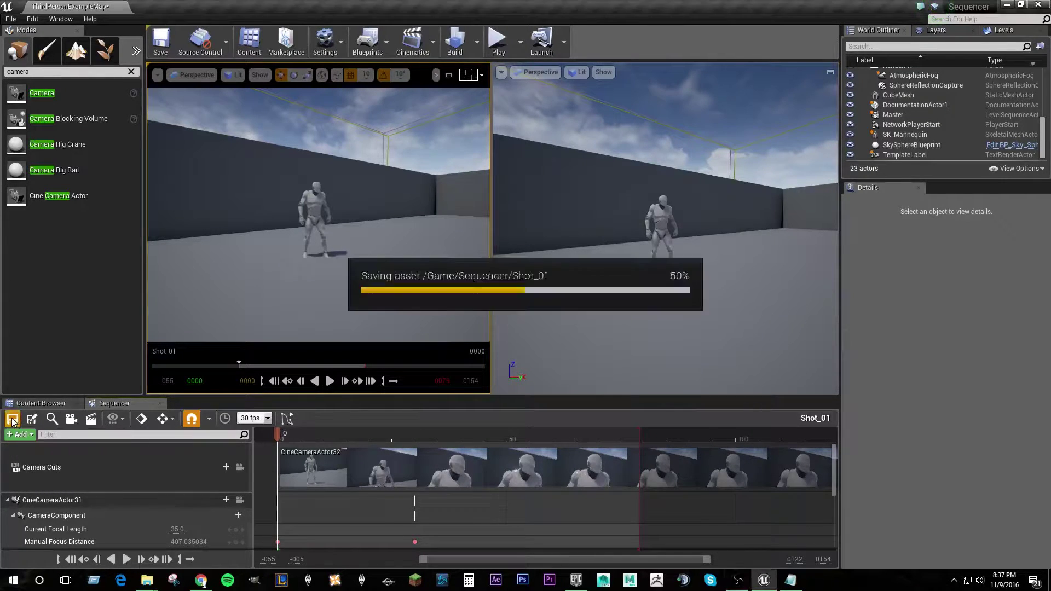
{"action": "left_click", "coordinate": [159, 403]}
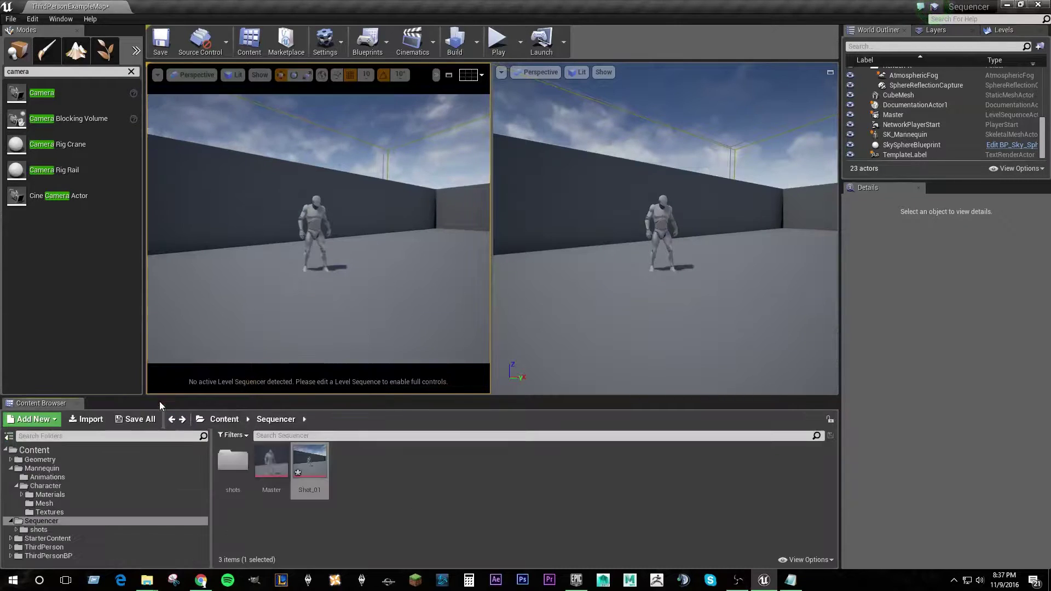
- Create a new Level Sequence named Shot_02 in the Sequencer folder and open it for editing
{"action": "right_click", "coordinate": [344, 487]}
{"action": "mouse_move", "coordinate": [352, 478]}
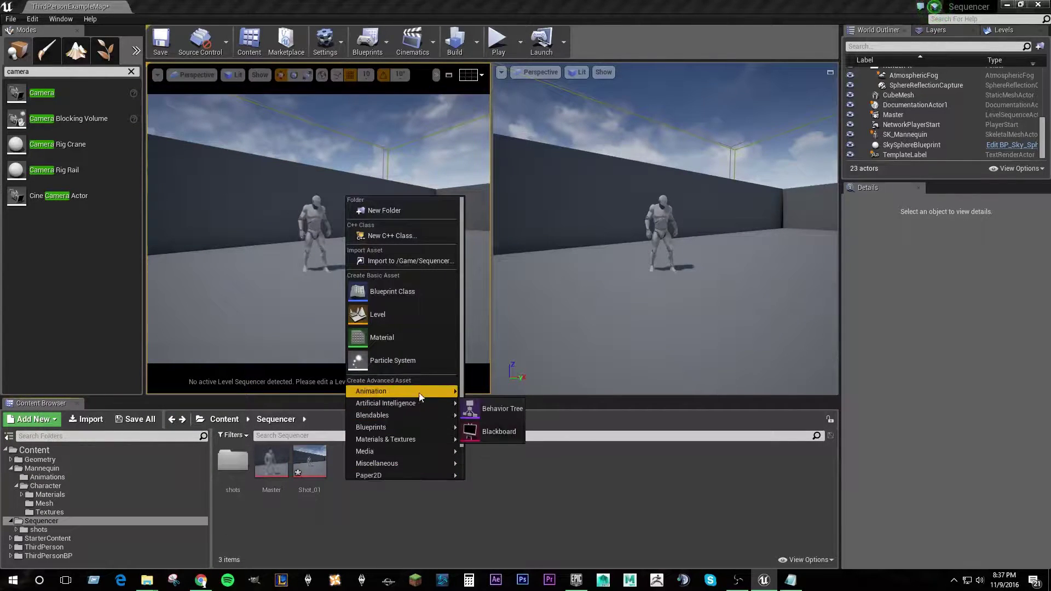
{"action": "mouse_move", "coordinate": [419, 392]}
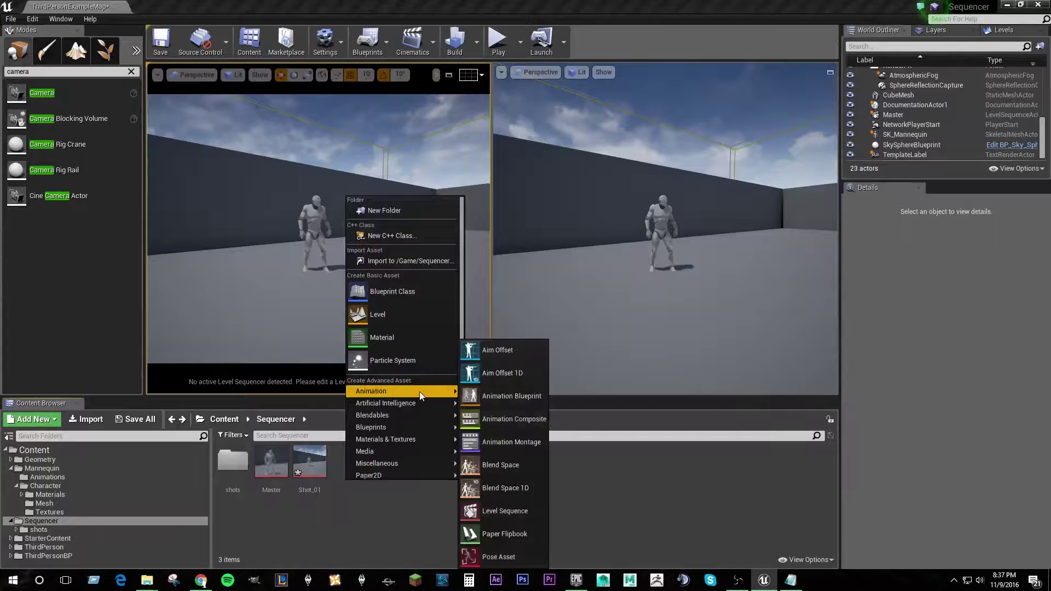
{"action": "left_click", "coordinate": [514, 509]}
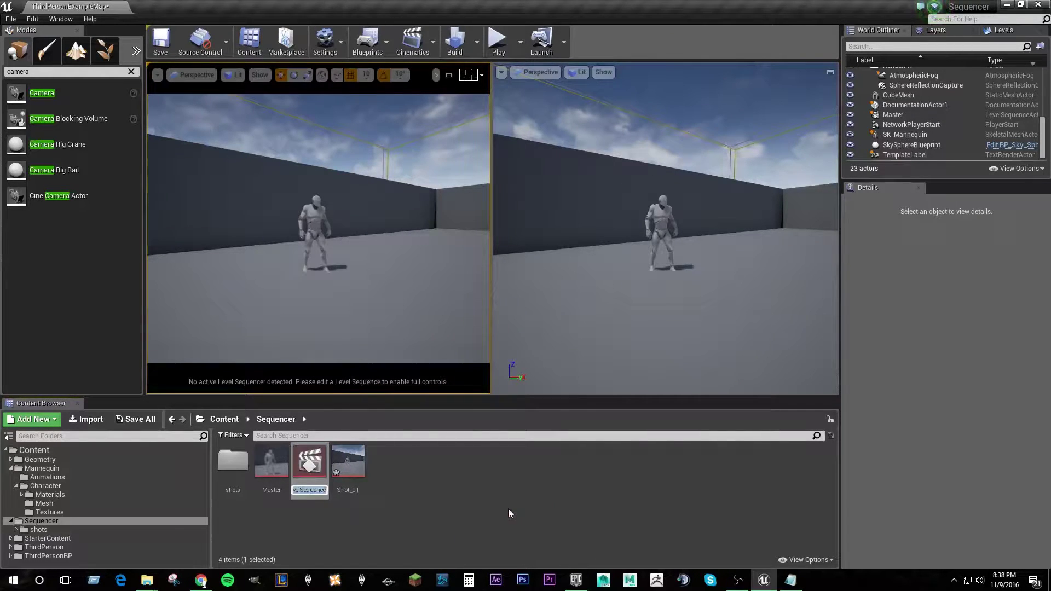
{"action": "type", "text": "Shot_02"}
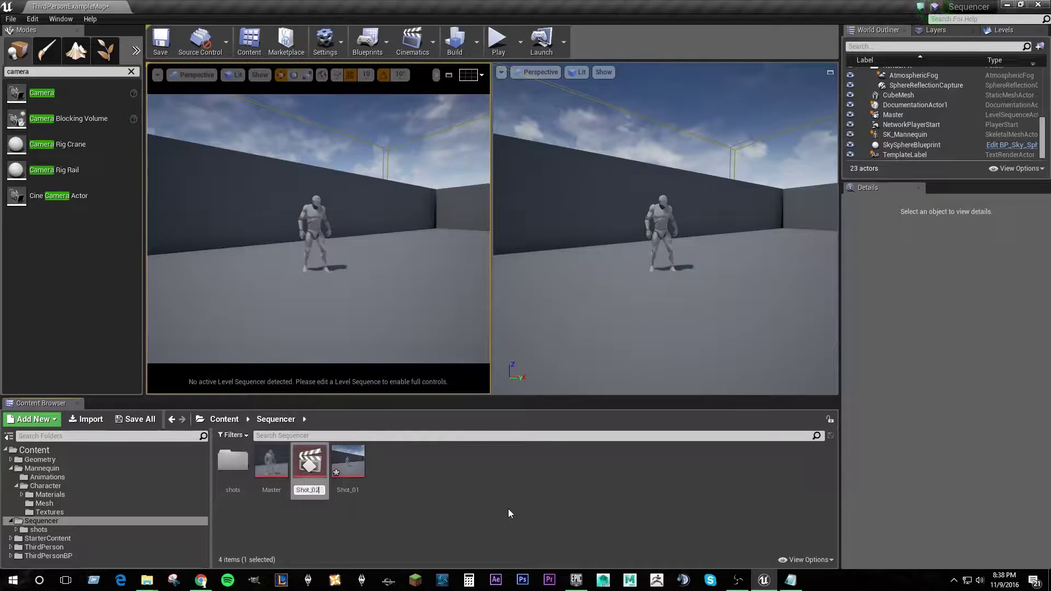
{"action": "key", "text": "Return"}
{"action": "double_click", "coordinate": [349, 462]}
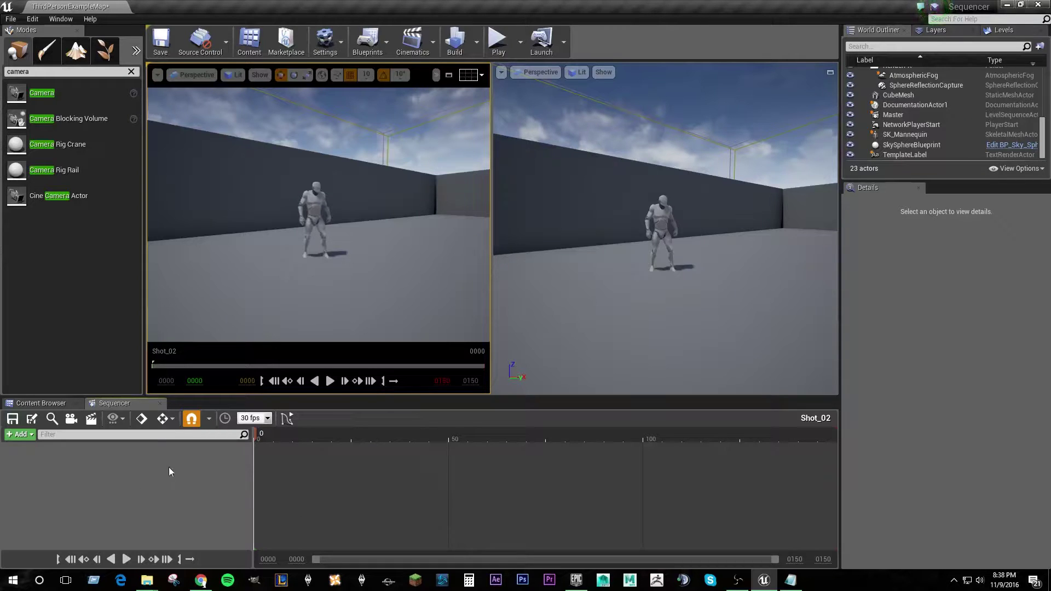
- Add a new cine camera with a camera cut to Shot_02 and pilot it to frame the mannequin on the left of the shot
{"action": "left_click", "coordinate": [332, 380]}
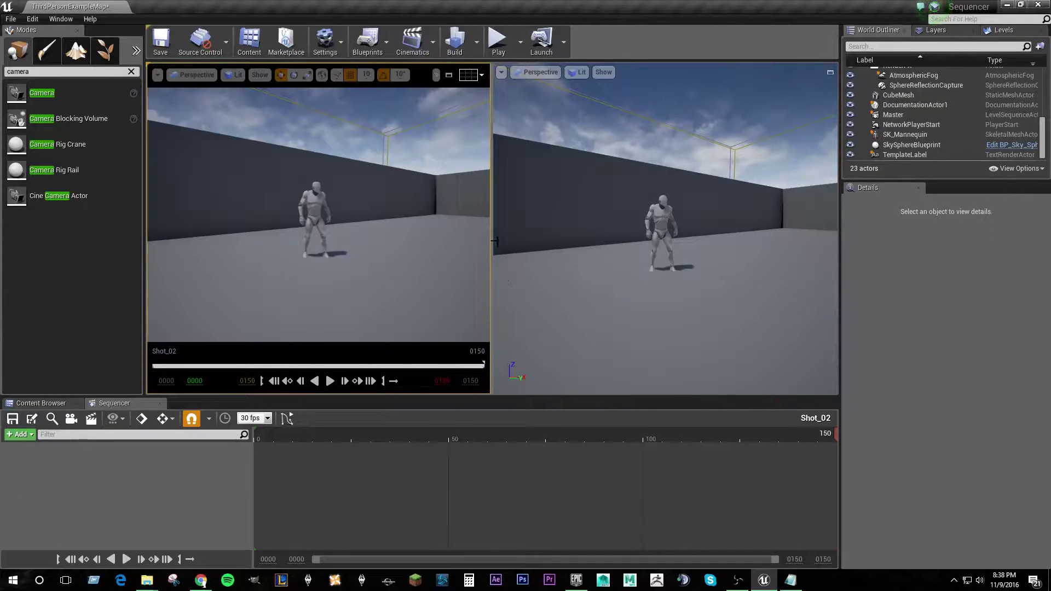
{"action": "left_click", "coordinate": [73, 421]}
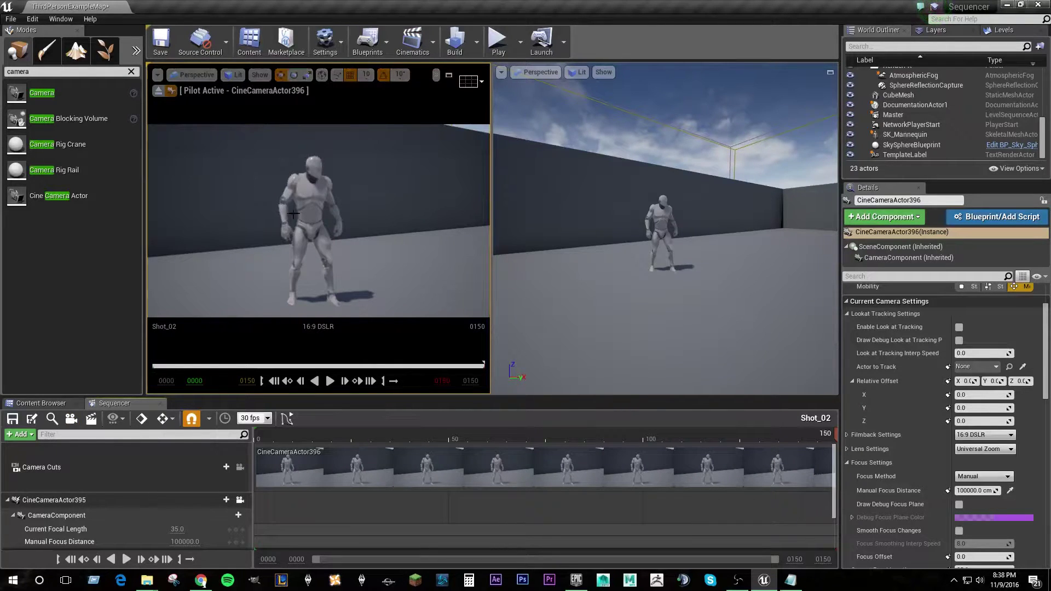
{"action": "left_click_drag", "start_coordinate": [352, 244], "coordinate": [369, 230]}
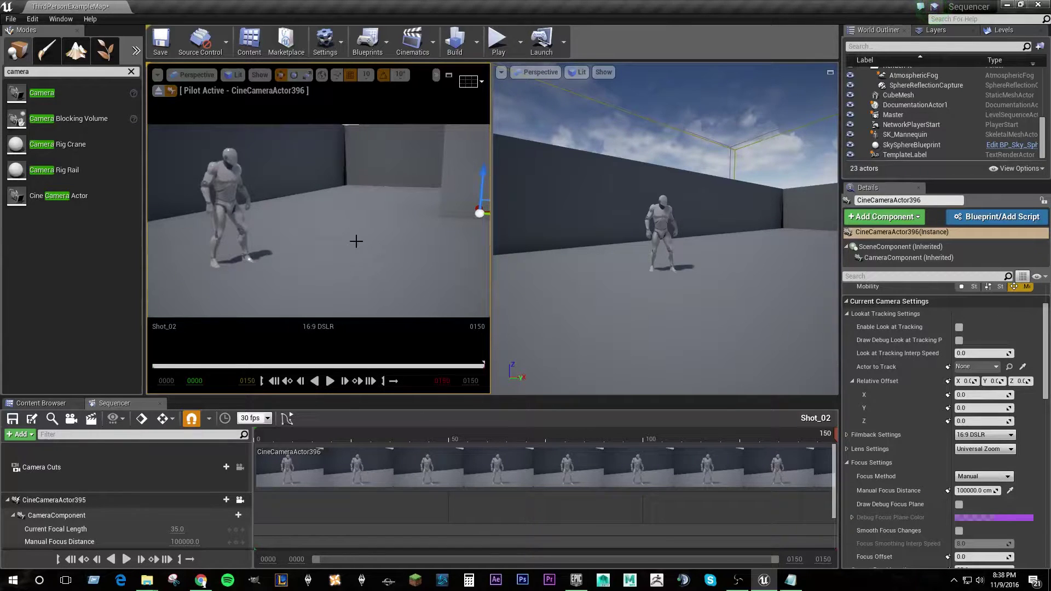
{"action": "left_click_drag", "start_coordinate": [259, 232], "coordinate": [280, 241]}
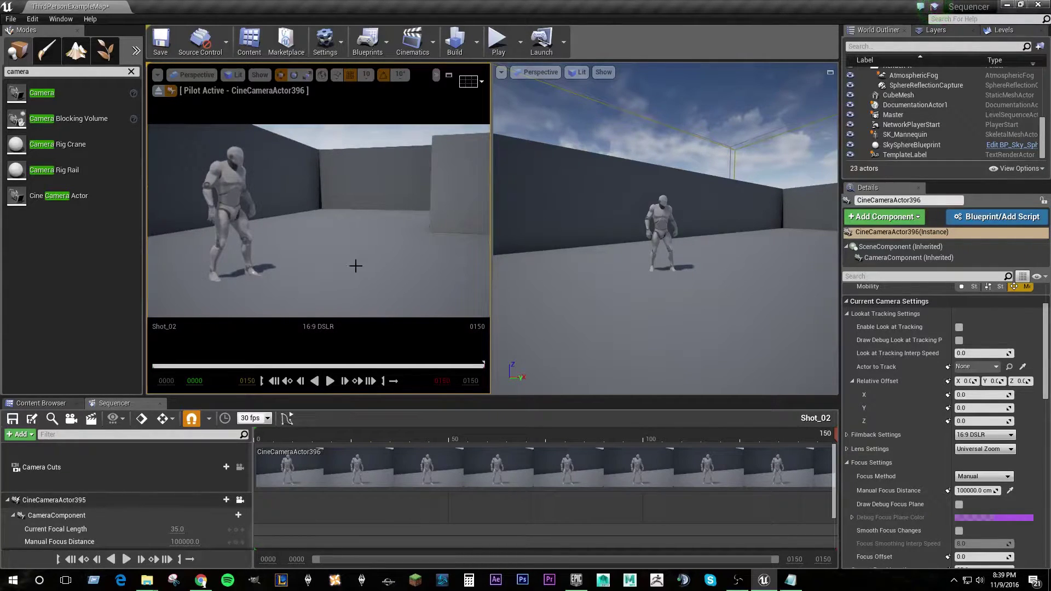
- At frame 0, sample the camera's manual focus distance from the mannequin and key Manual Focus Distance
{"action": "left_click", "coordinate": [186, 498]}
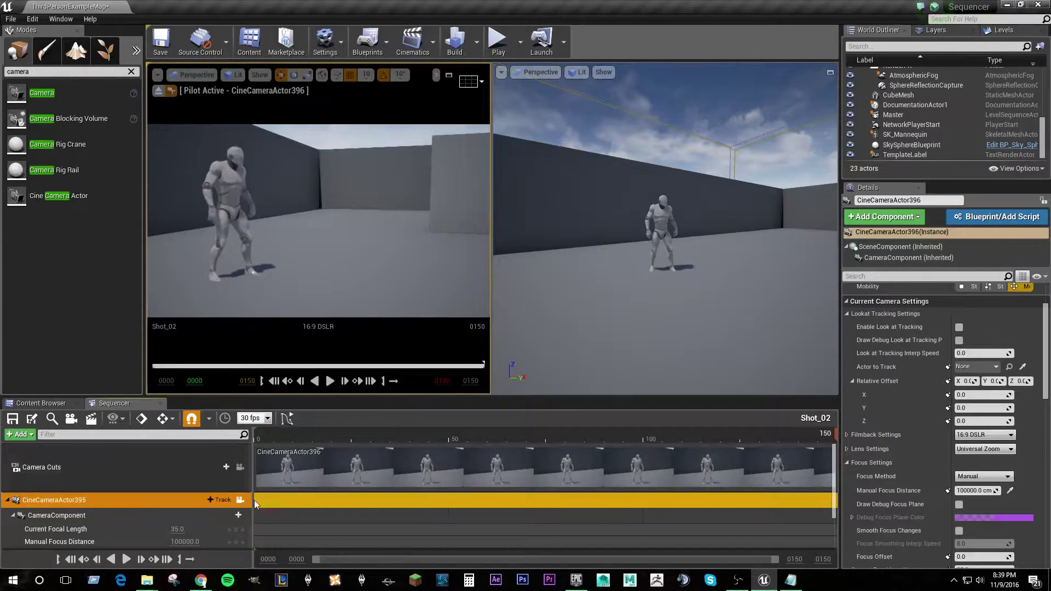
{"action": "scroll", "coordinate": [296, 482], "scroll_direction": "down", "scroll_amount": 1}
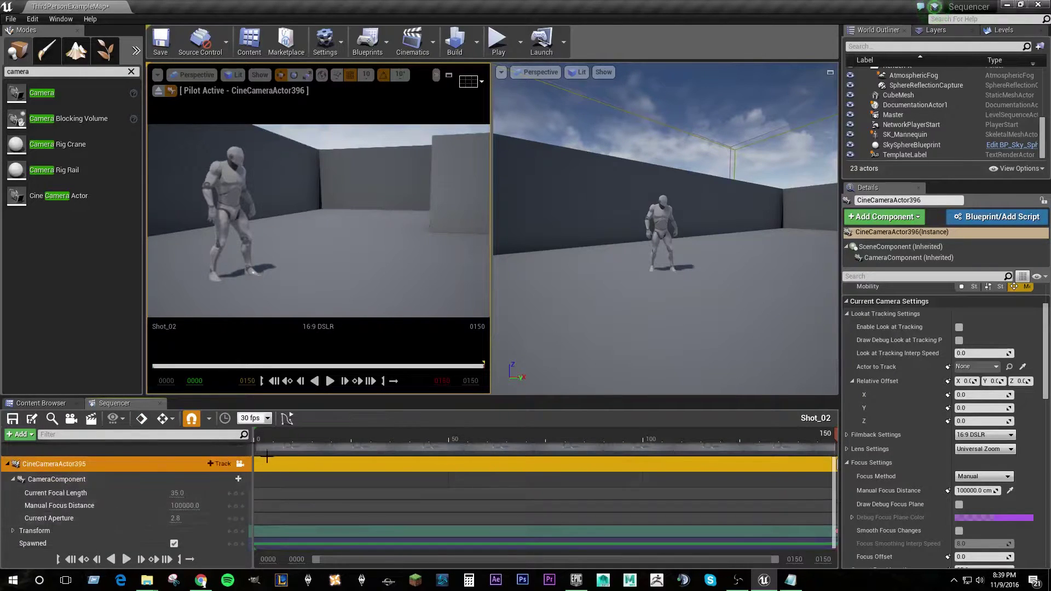
{"action": "left_click_drag", "start_coordinate": [276, 441], "coordinate": [254, 441]}
{"action": "scroll", "coordinate": [219, 506], "scroll_direction": "up", "scroll_amount": 1}
{"action": "scroll", "coordinate": [186, 515], "scroll_direction": "down", "scroll_amount": 1}
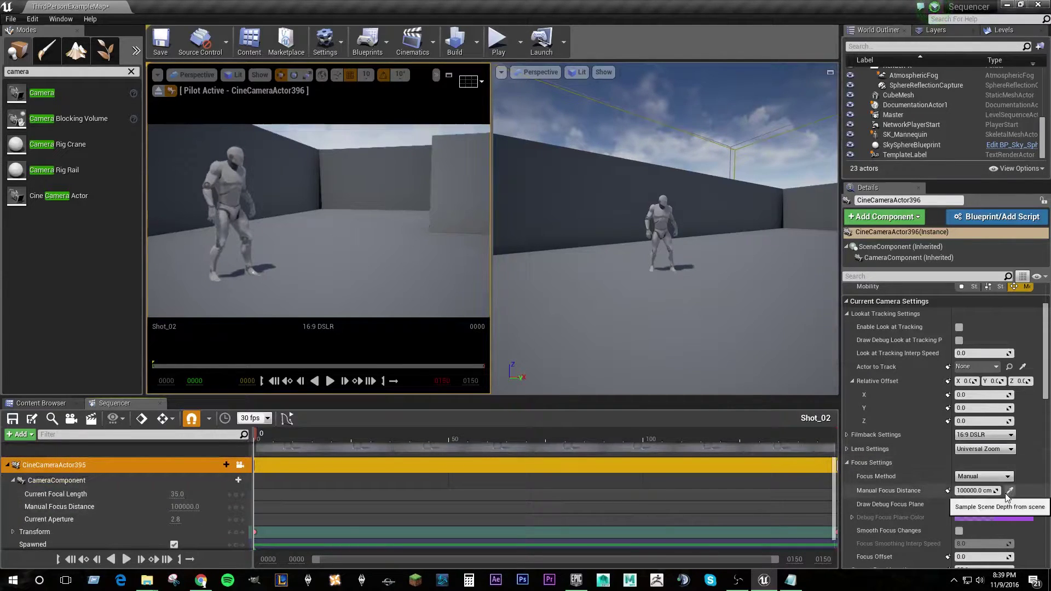
{"action": "left_click", "coordinate": [1010, 491]}
{"action": "left_click", "coordinate": [234, 174]}
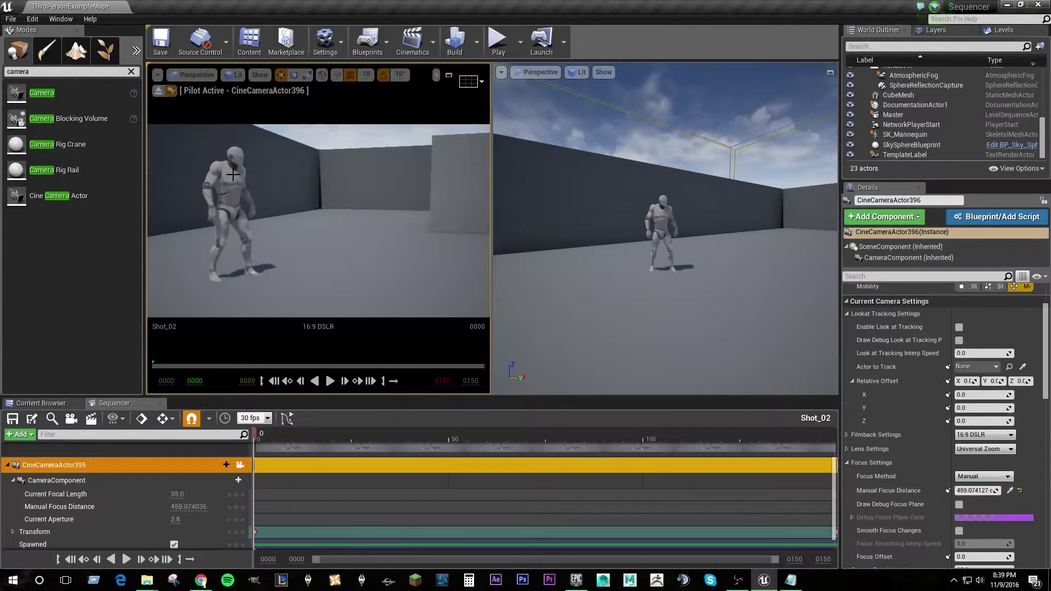
{"action": "left_click", "coordinate": [236, 507]}
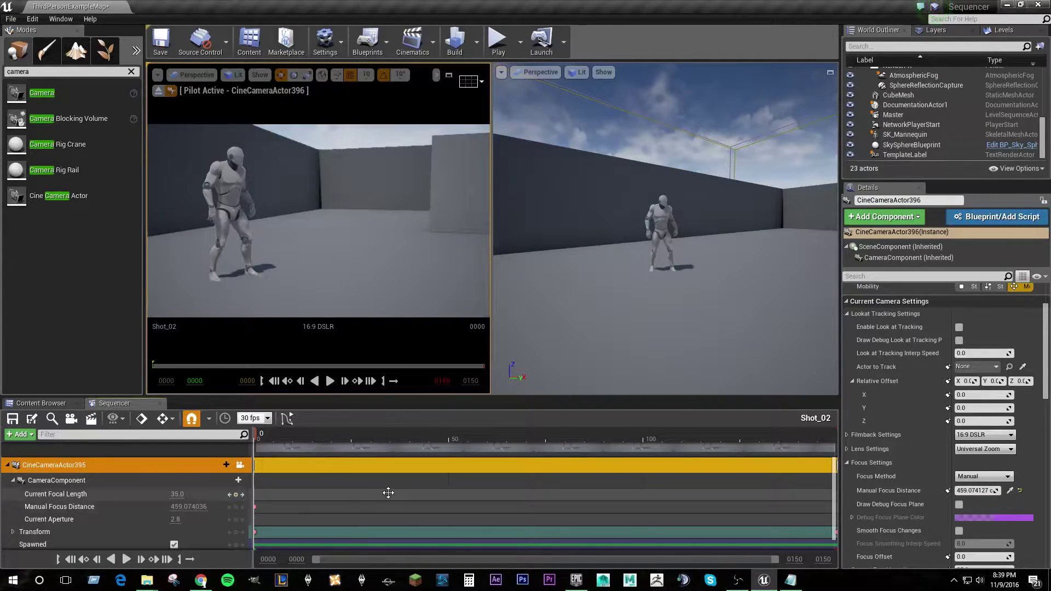
- Select the mannequin in the scene and add SK_Mannequin to the Shot_02 sequence
{"action": "left_click", "coordinate": [224, 275]}
{"action": "left_click", "coordinate": [20, 434]}
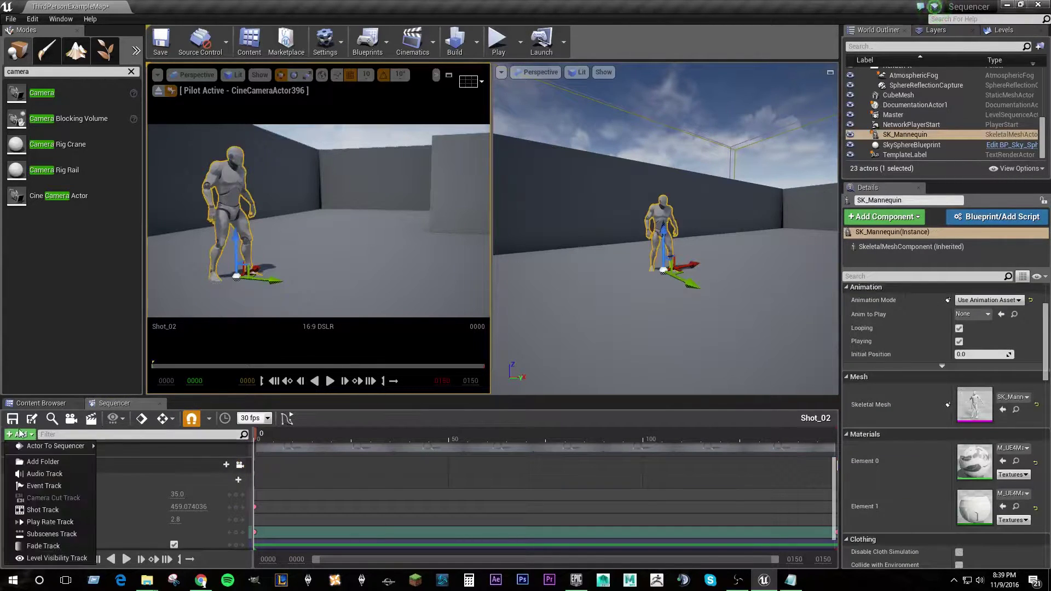
{"action": "mouse_move", "coordinate": [60, 446]}
{"action": "left_click", "coordinate": [152, 327]}
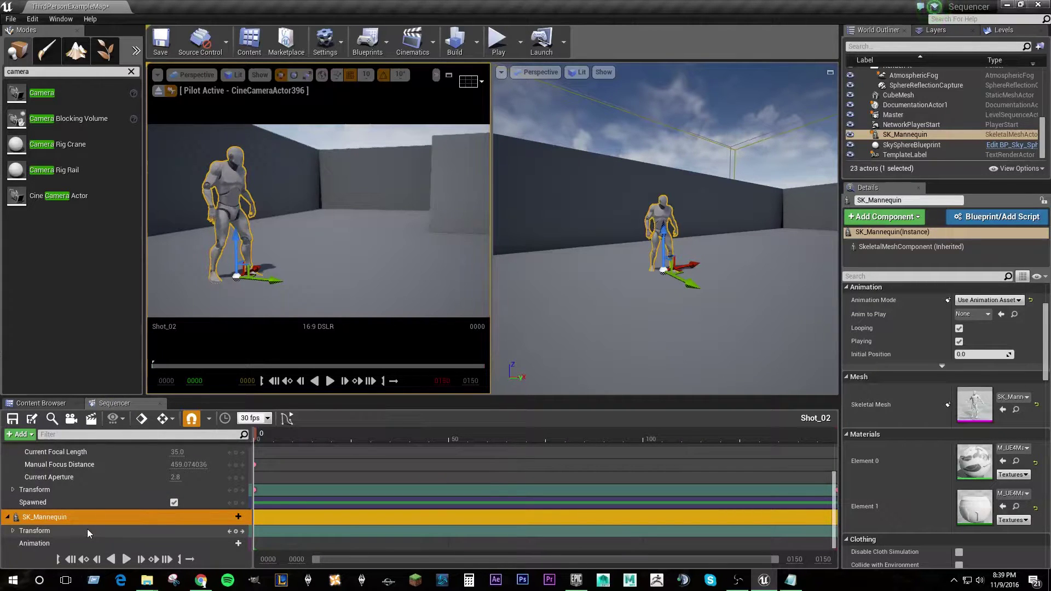
- Add the ThirdPersonIdle animation to the SK_Mannequin animation track at frame 0
{"action": "mouse_move", "coordinate": [43, 547]}
{"action": "left_click", "coordinate": [221, 545]}
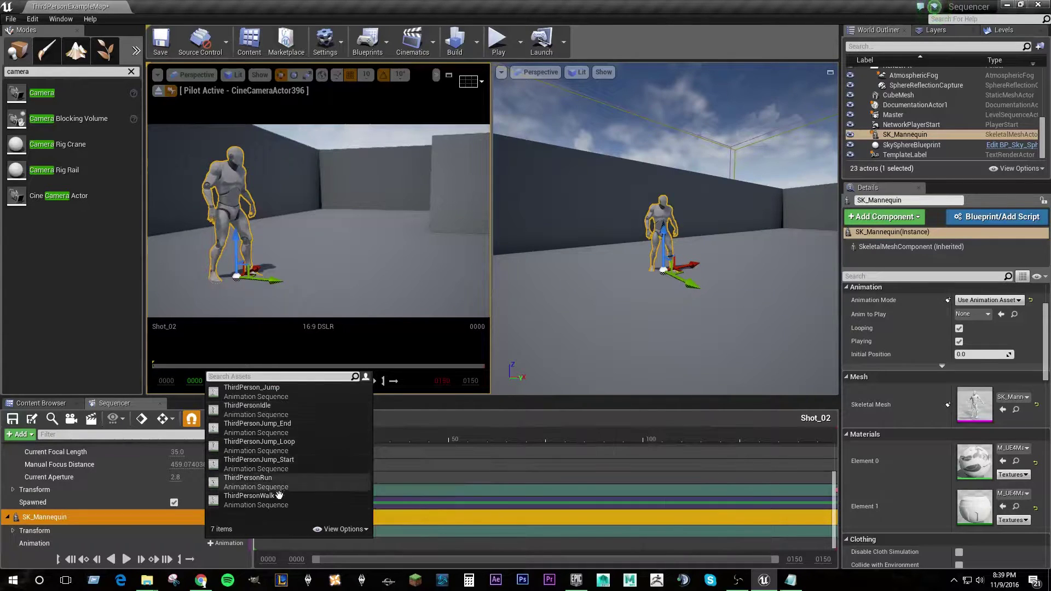
{"action": "left_click", "coordinate": [274, 410]}
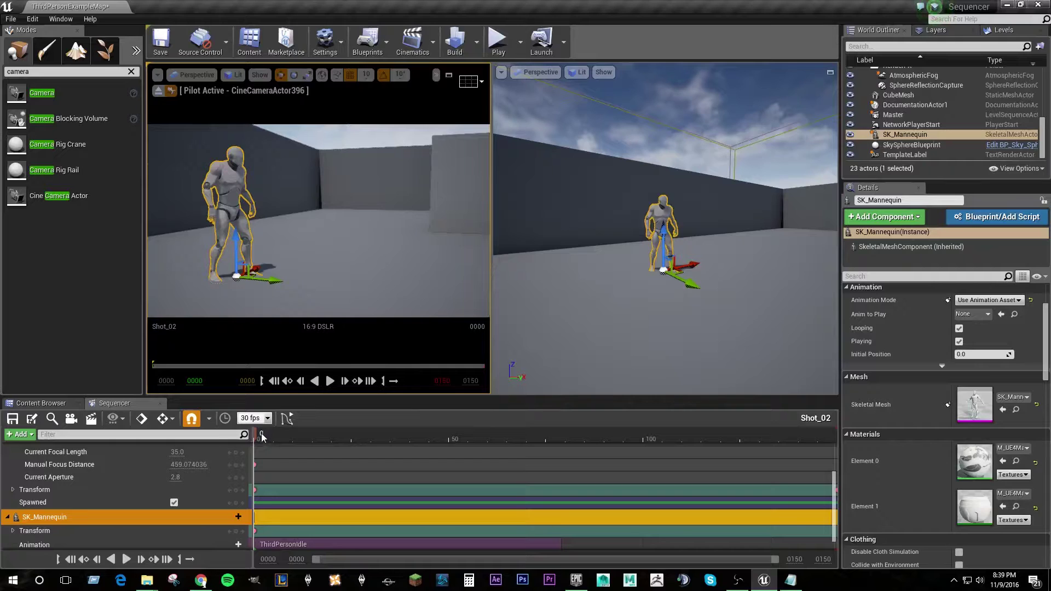
- Key the mannequin's transform at frame 20 and trim the ThirdPersonIdle clip to end there
{"action": "left_click_drag", "start_coordinate": [260, 436], "coordinate": [333, 451]}
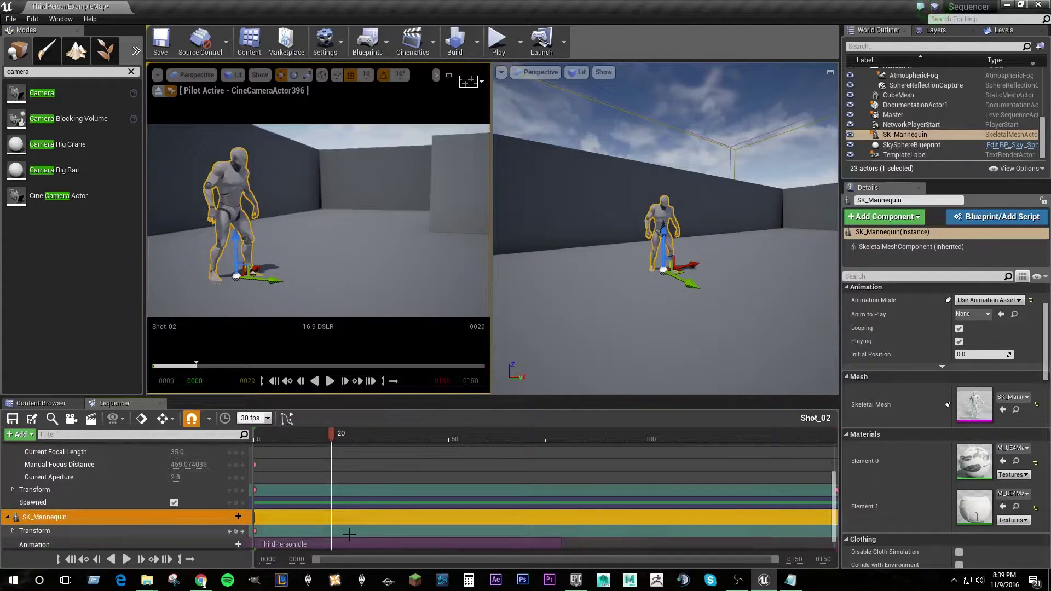
{"action": "key", "text": "s"}
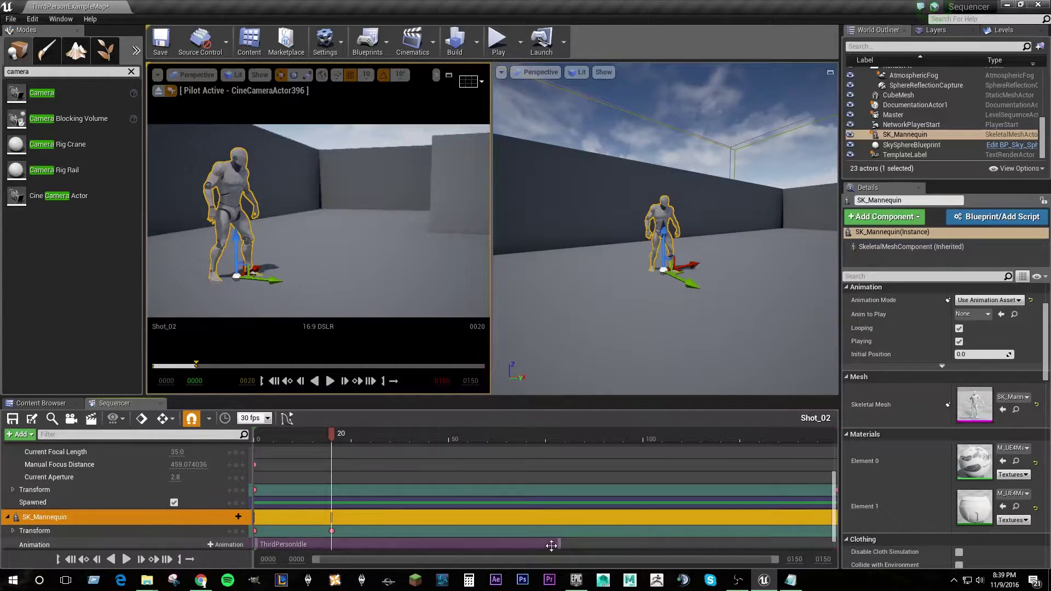
{"action": "left_click_drag", "start_coordinate": [550, 545], "coordinate": [317, 546]}
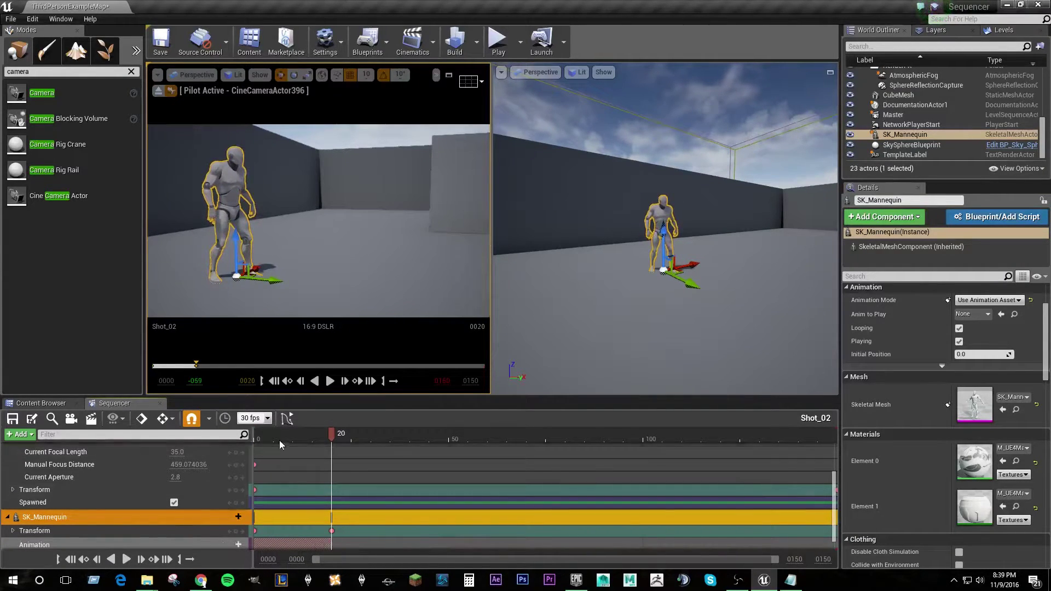
- Scrub through the idle motion, and add the ThirdPersonWalk animation to the mannequin at frame 20
{"action": "left_click_drag", "start_coordinate": [272, 435], "coordinate": [339, 466]}
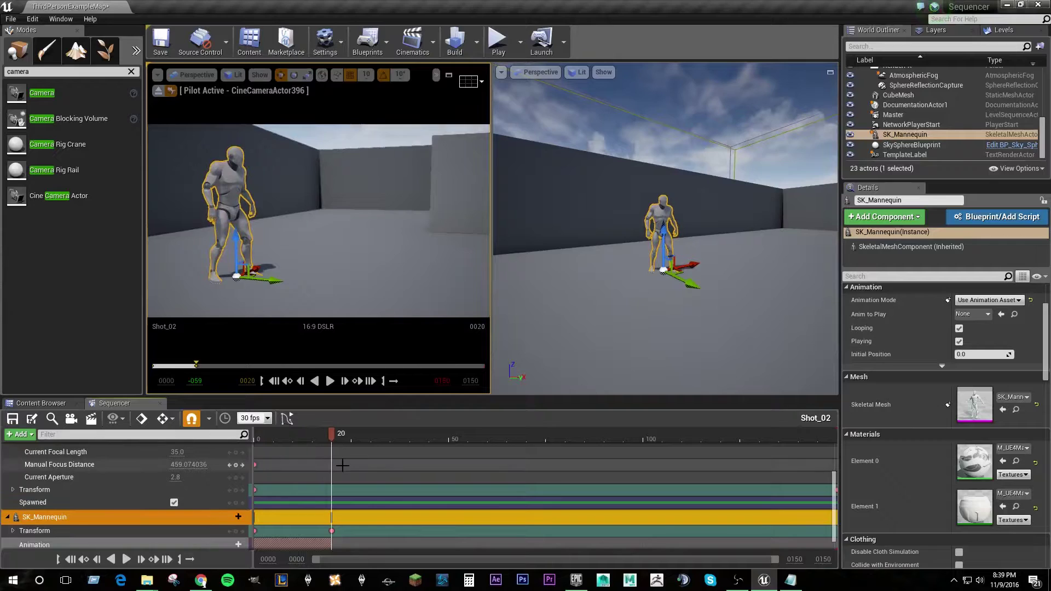
{"action": "left_click", "coordinate": [226, 545]}
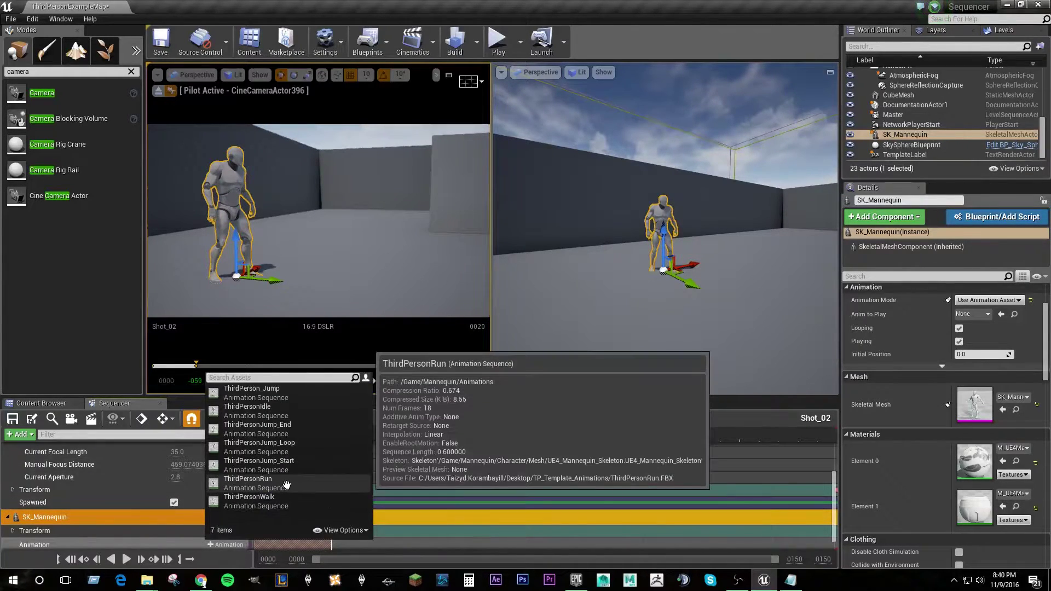
{"action": "left_click", "coordinate": [257, 501]}
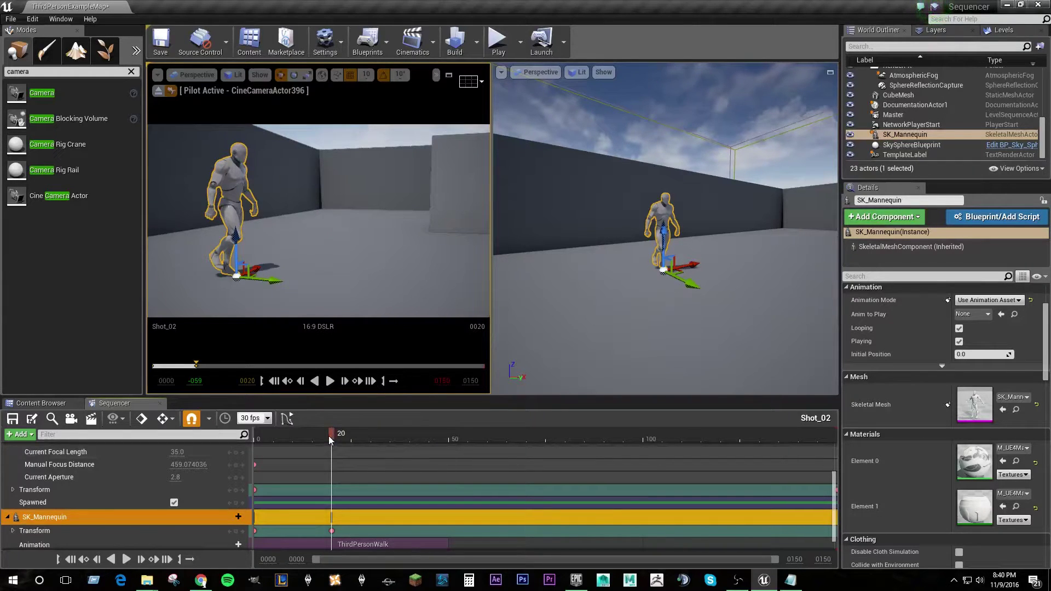
- Key the mannequin's transform at frame 80 and extend the ThirdPersonWalk clip to that frame
{"action": "left_click_drag", "start_coordinate": [330, 435], "coordinate": [563, 446]}
{"action": "left_click", "coordinate": [236, 531]}
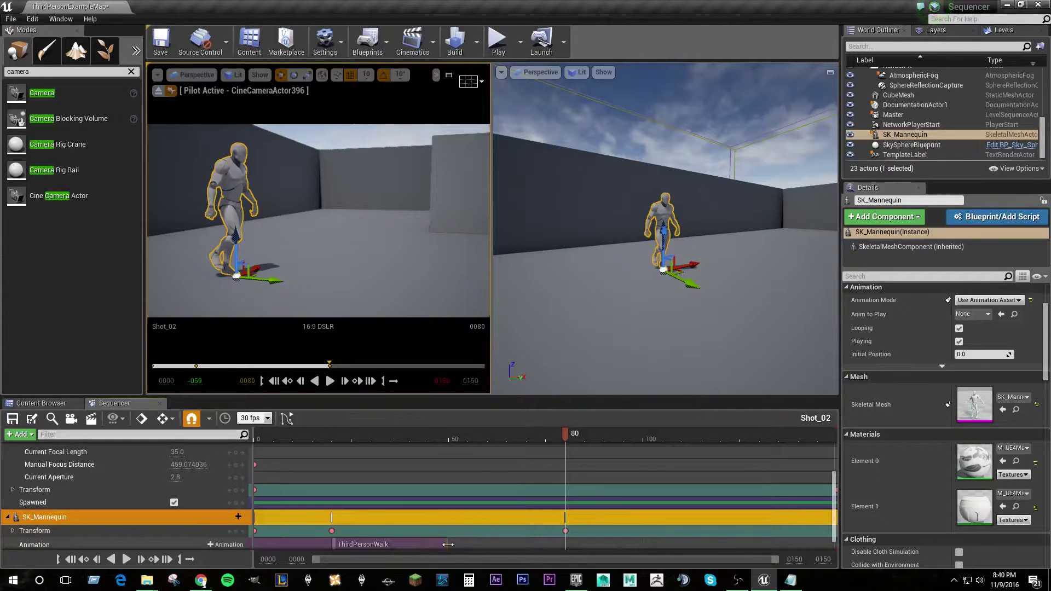
{"action": "left_click_drag", "start_coordinate": [447, 544], "coordinate": [565, 545]}
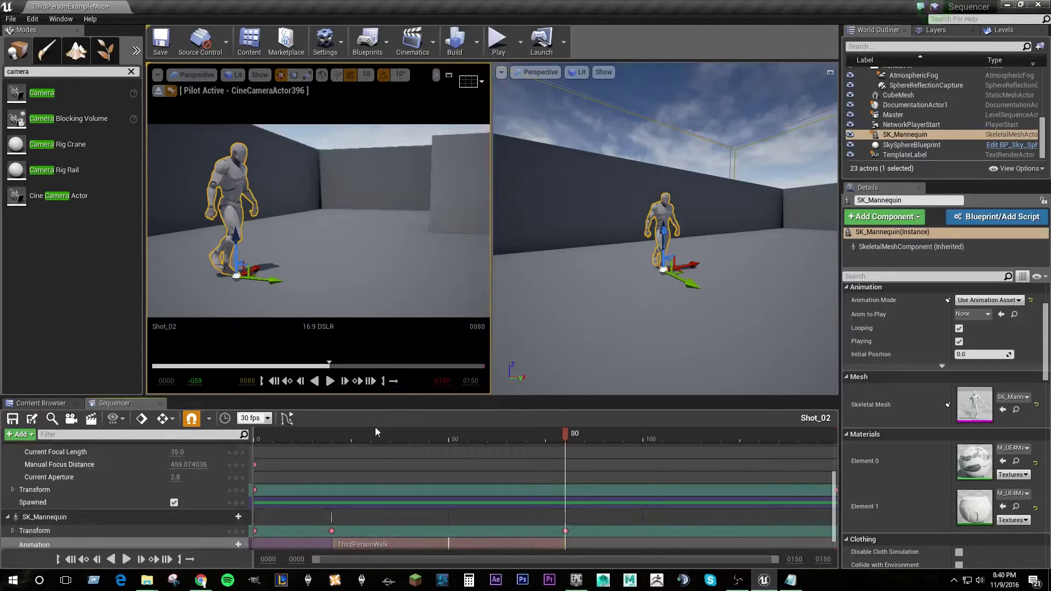
- Scrub through the walk to frame 80 and move the mannequin forward along the Y axis to its end position
{"action": "left_click_drag", "start_coordinate": [350, 439], "coordinate": [565, 495]}
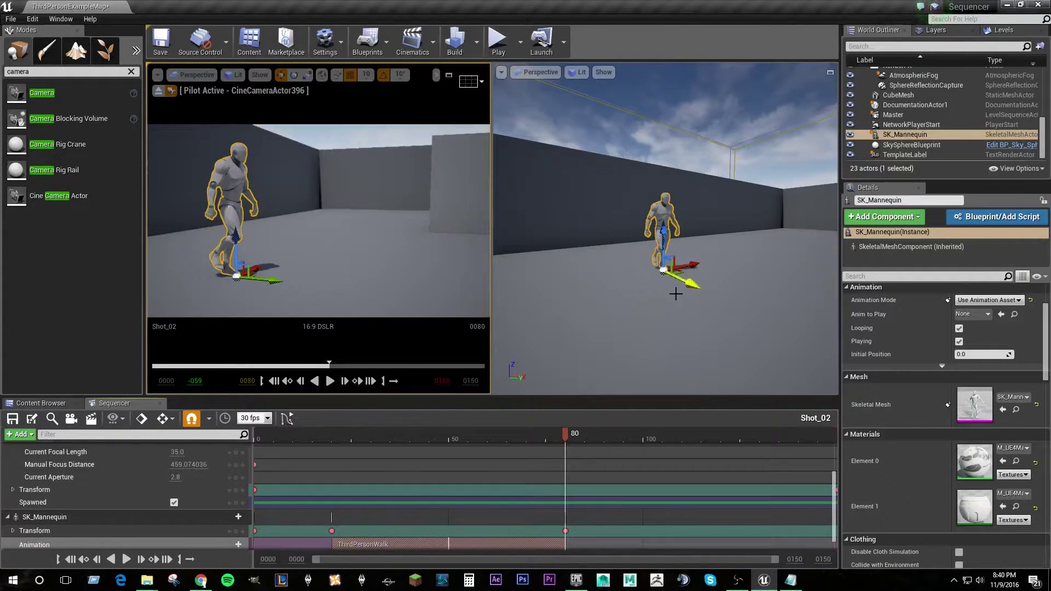
{"action": "left_click_drag", "start_coordinate": [677, 290], "coordinate": [732, 288]}
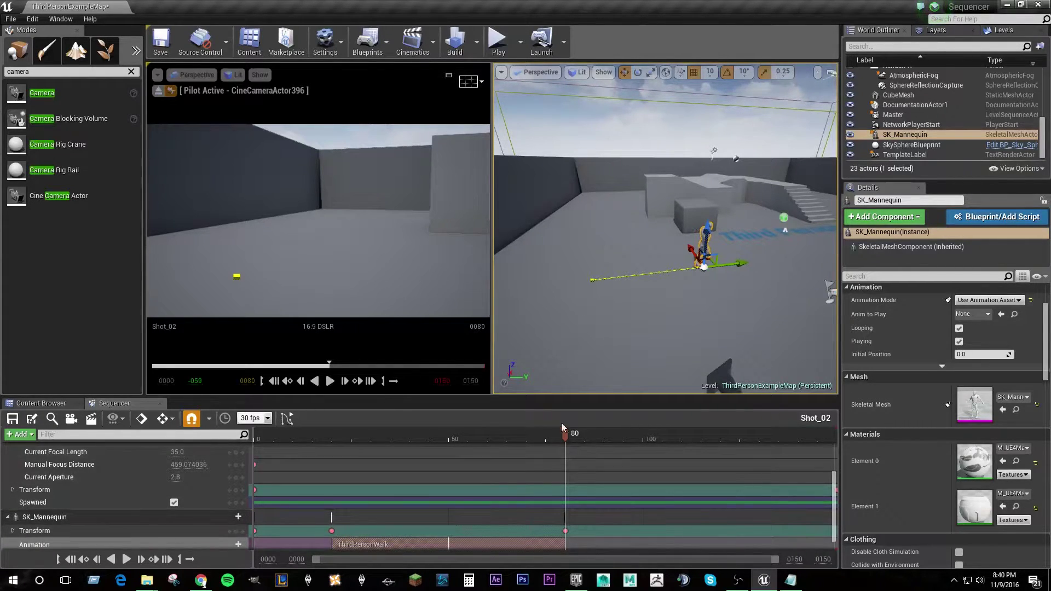
- Play the walk from frame 20 to check the mannequin's motion along its path, and return to frame 20
{"action": "left_click_drag", "start_coordinate": [566, 435], "coordinate": [331, 435]}
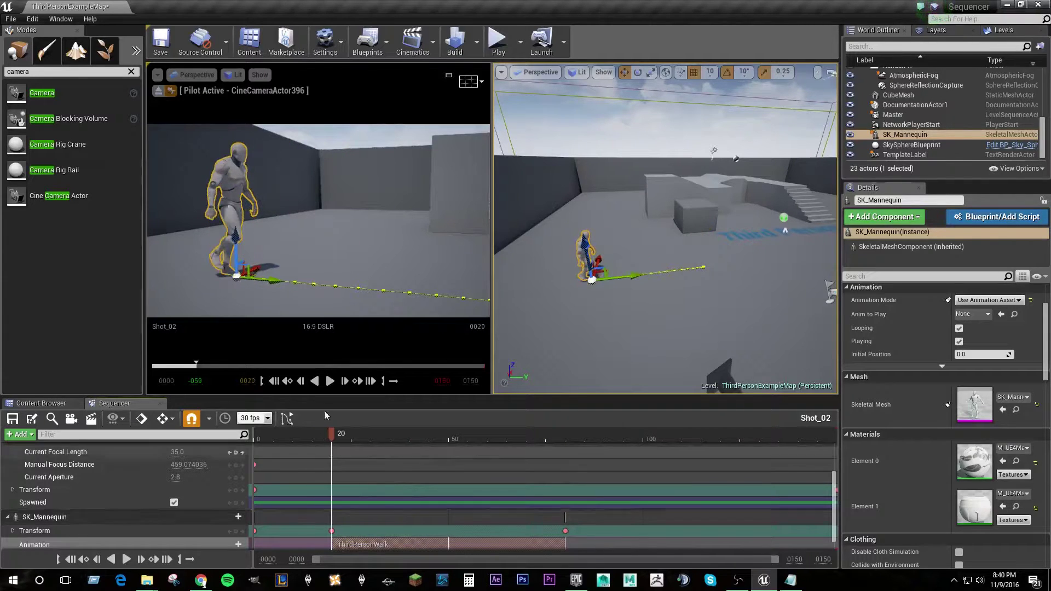
{"action": "left_click", "coordinate": [329, 382]}
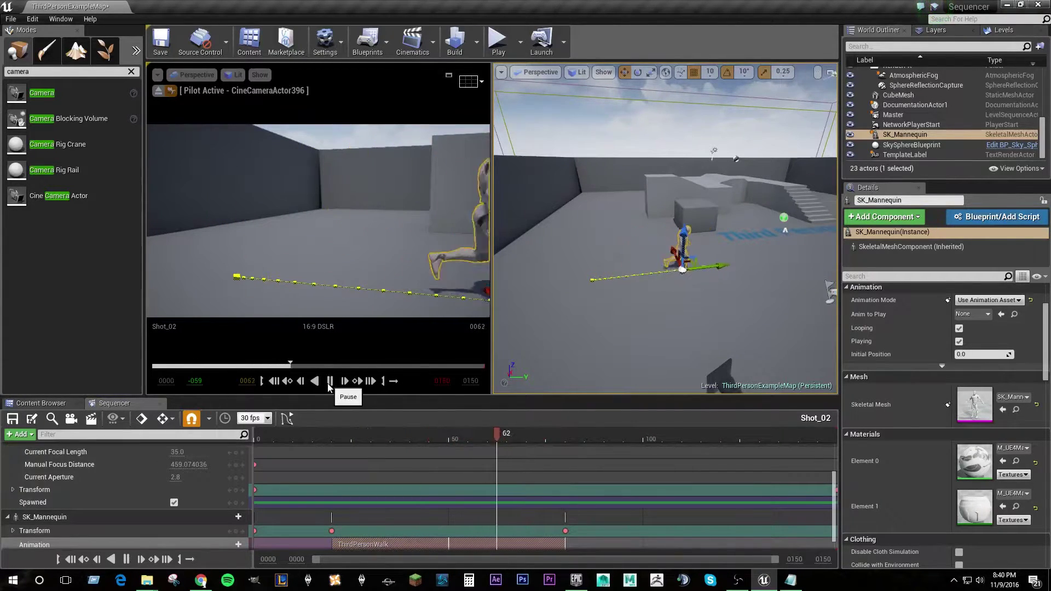
{"action": "left_click", "coordinate": [330, 382]}
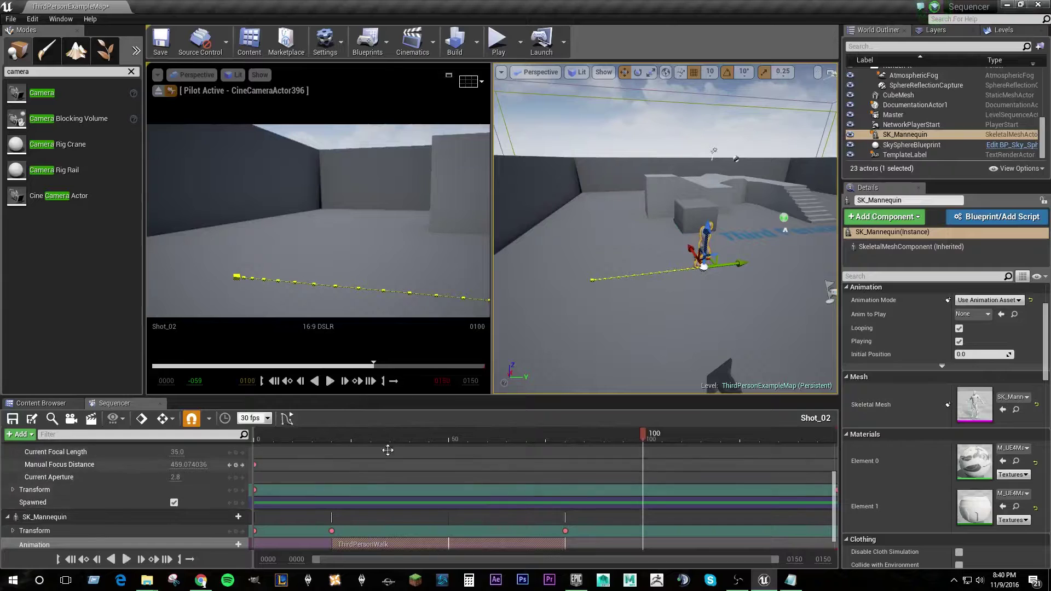
{"action": "left_click_drag", "start_coordinate": [607, 435], "coordinate": [324, 464]}
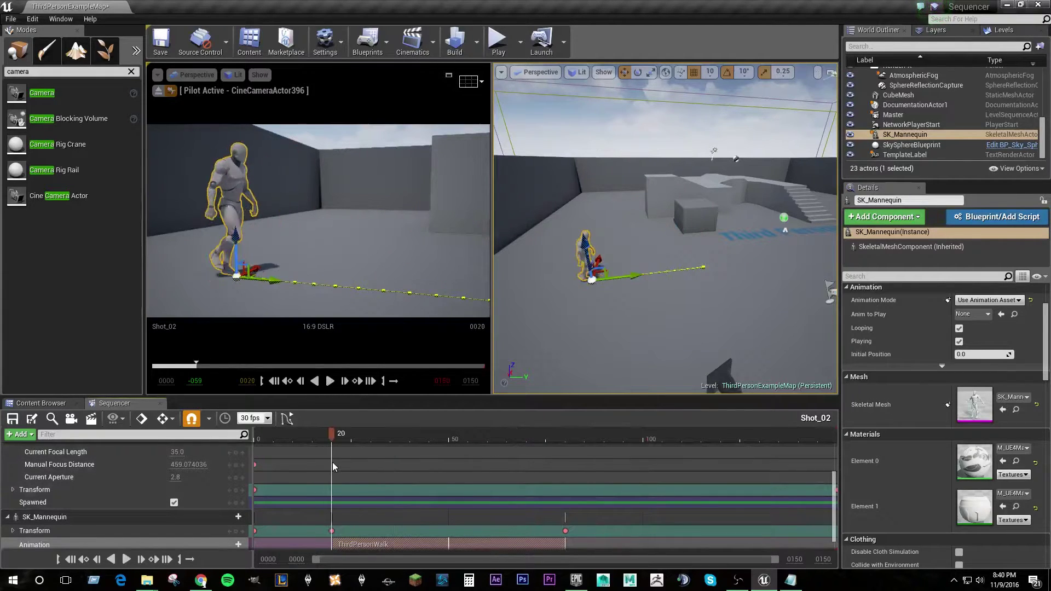
{"action": "mouse_move", "coordinate": [333, 463]}
{"action": "left_mouse_down"}
{"action": "mouse_move", "coordinate": [521, 458]}
{"action": "mouse_move", "coordinate": [370, 466]}
{"action": "mouse_move", "coordinate": [412, 471]}
{"action": "mouse_move", "coordinate": [490, 463]}
{"action": "mouse_move", "coordinate": [331, 460]}
{"action": "left_mouse_up"}
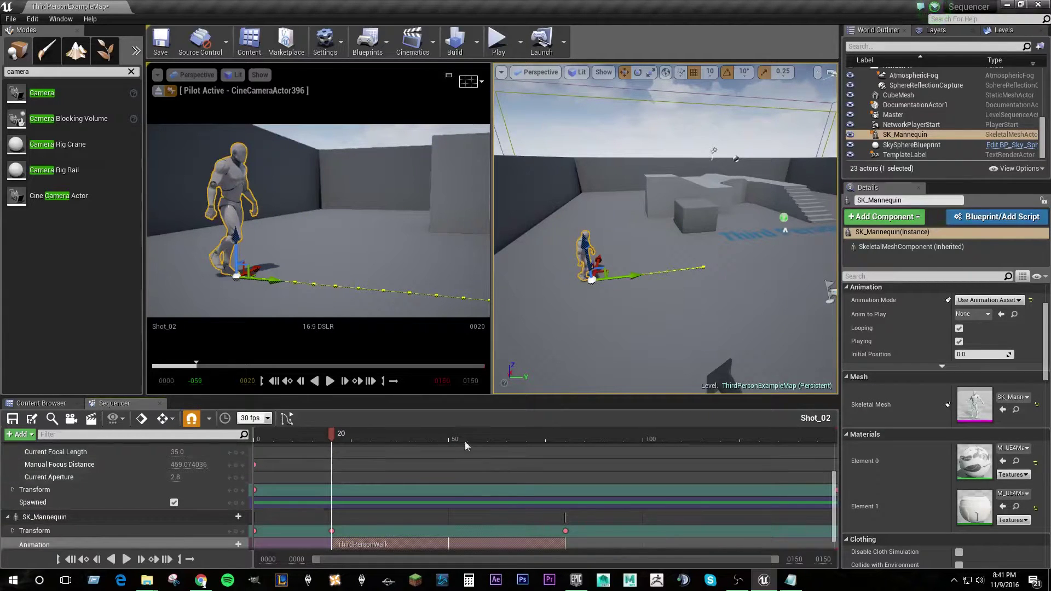
- Enable look-at tracking on the shot's cine camera and pick SK_Mannequin in the viewport as the actor to track
{"action": "right_click_drag", "start_coordinate": [701, 372], "coordinate": [712, 384]}
{"action": "left_click", "coordinate": [745, 355]}
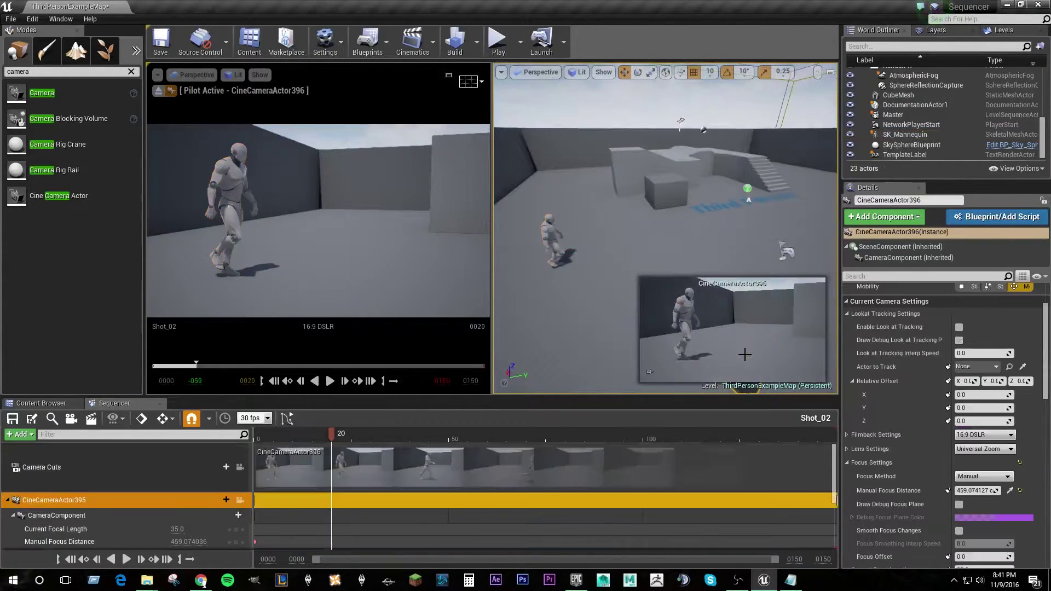
{"action": "key", "text": "f"}
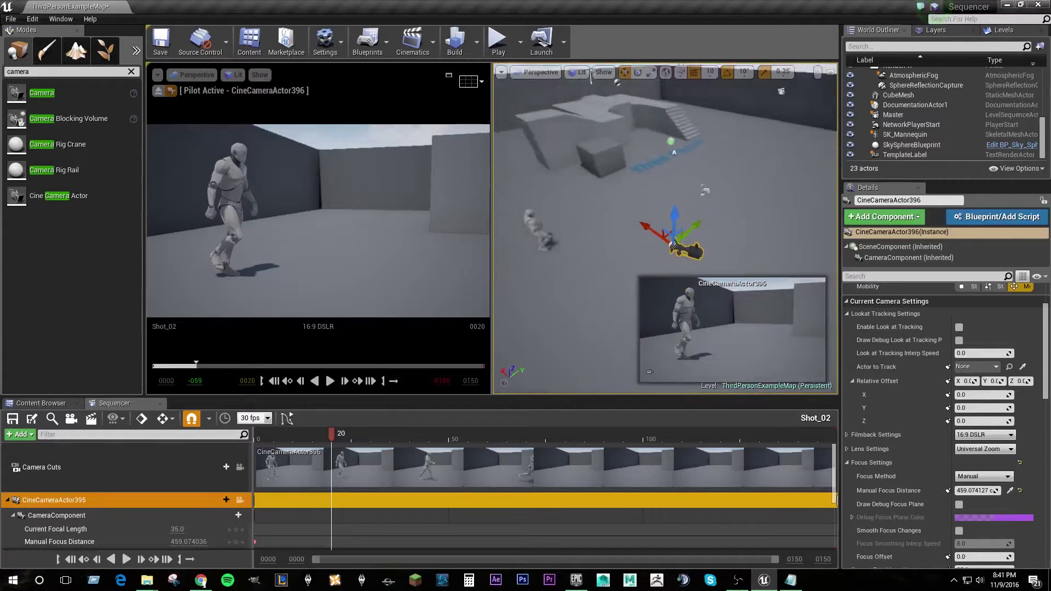
{"action": "key", "text": "e"}
{"action": "mouse_move", "coordinate": [660, 275]}
{"action": "left_mouse_down"}
{"action": "mouse_move", "coordinate": [706, 279]}
{"action": "mouse_move", "coordinate": [660, 276]}
{"action": "left_mouse_up"}
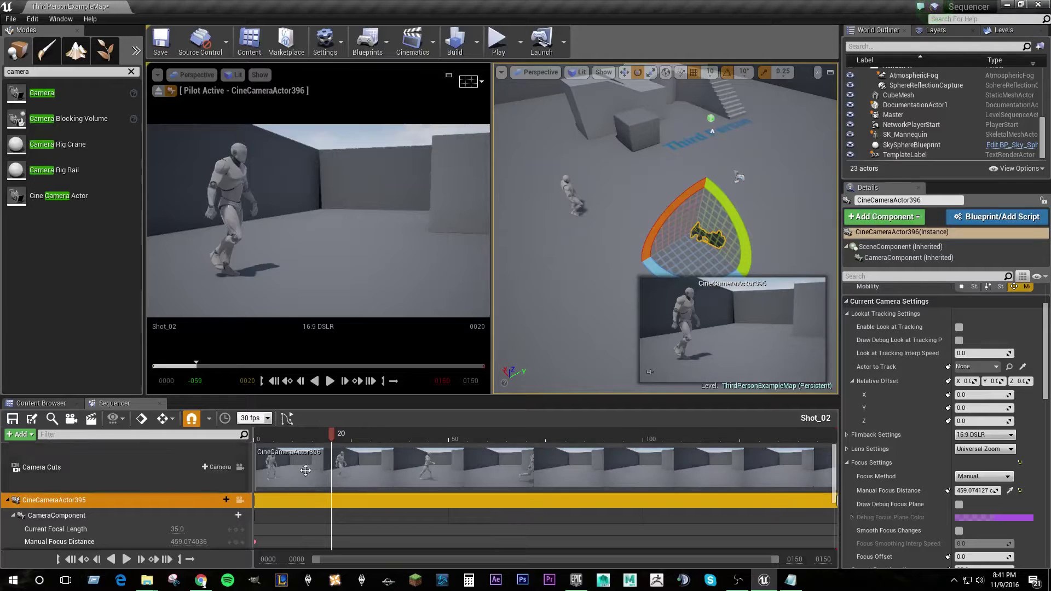
{"action": "left_click", "coordinate": [71, 559]}
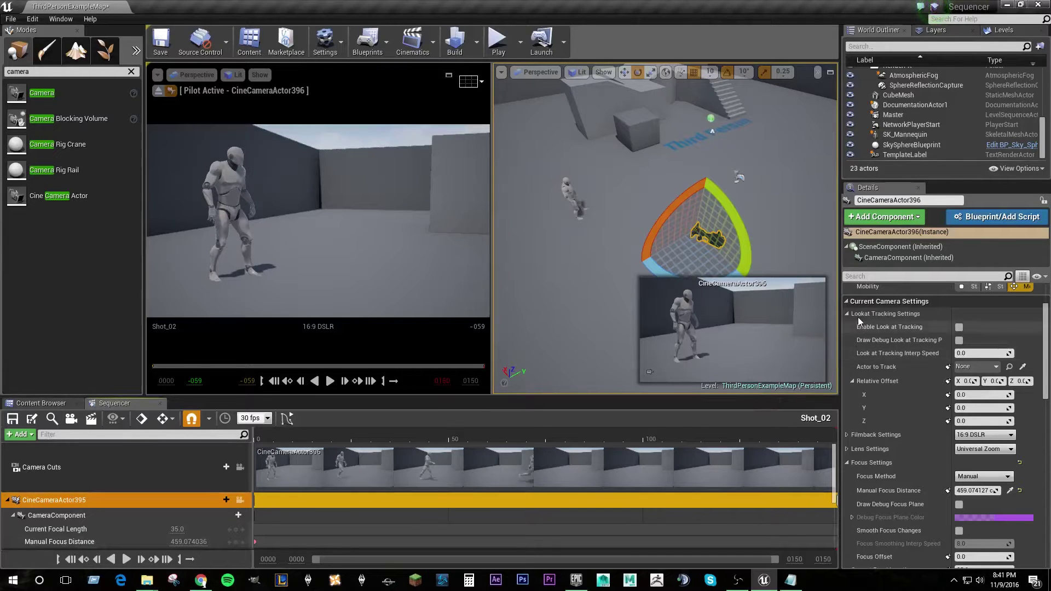
{"action": "left_click", "coordinate": [959, 327]}
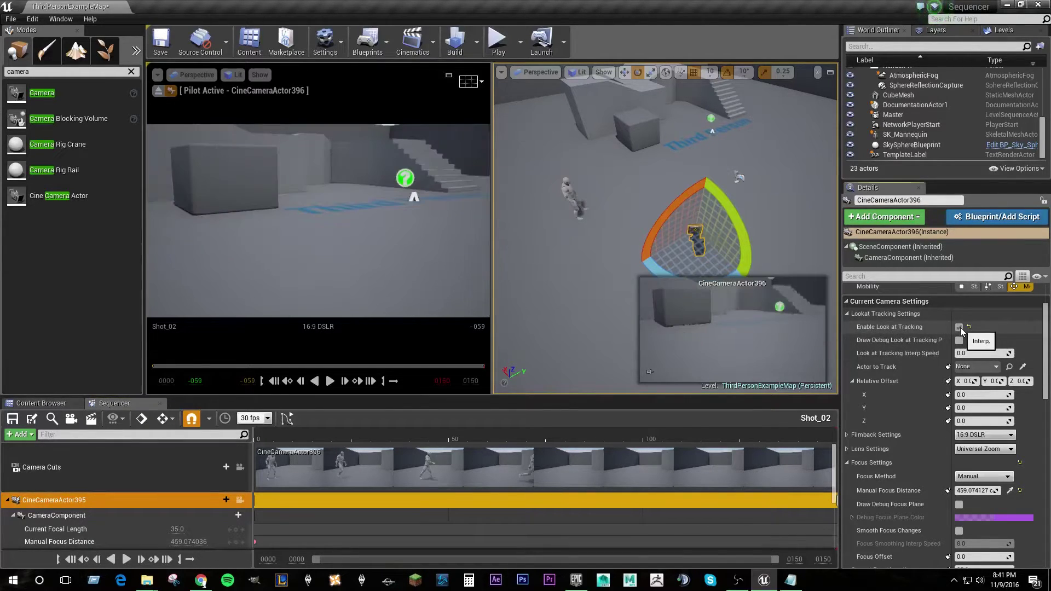
{"action": "left_click", "coordinate": [1024, 366]}
{"action": "left_click", "coordinate": [568, 187]}
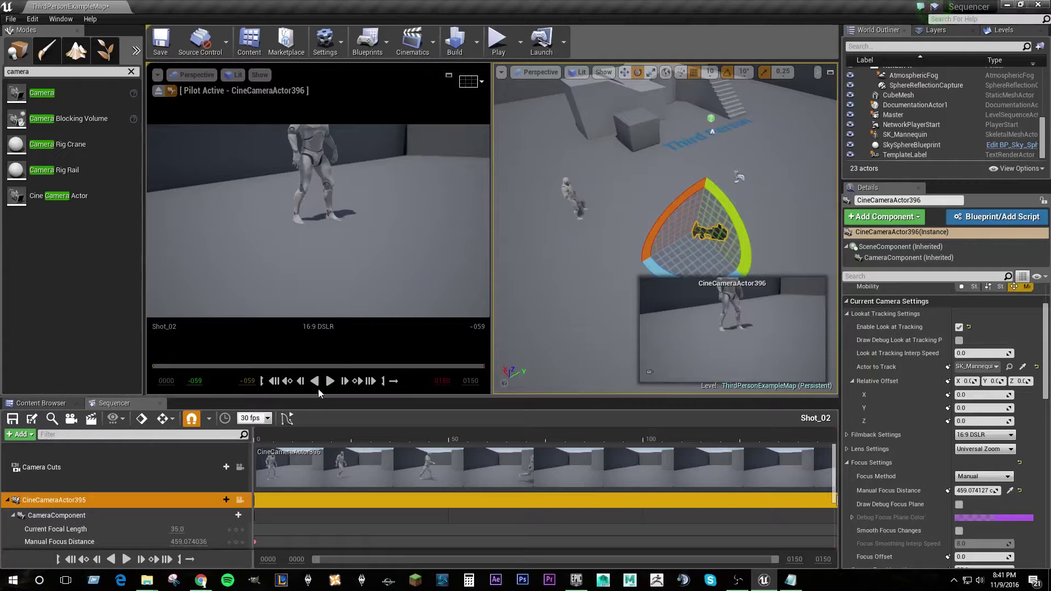
- Play the shot to frame 100 and select the mannequin to check which point on it the camera aims at
{"action": "left_click", "coordinate": [330, 381]}
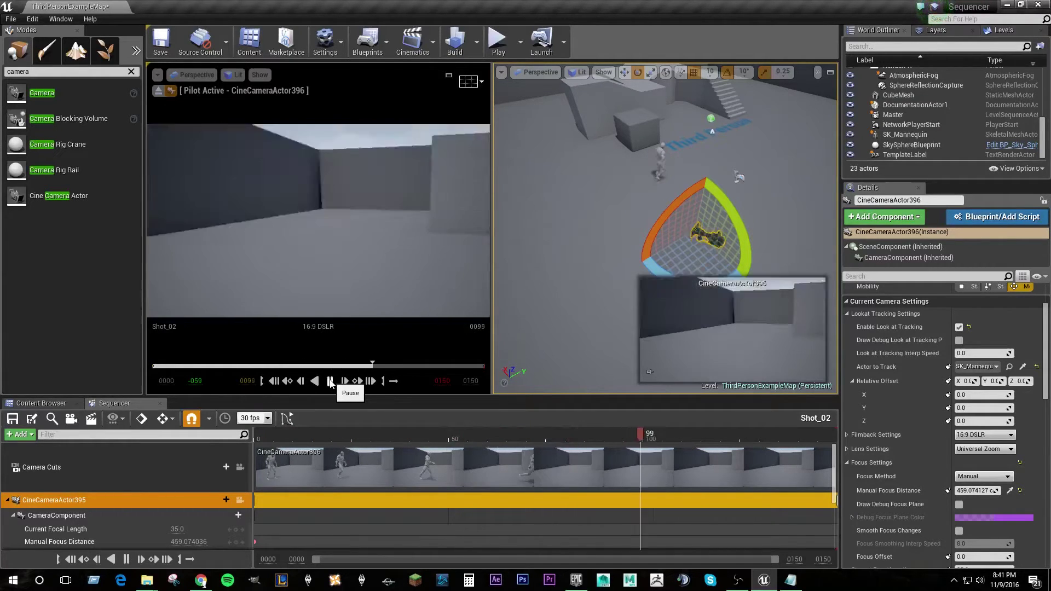
{"action": "left_click", "coordinate": [330, 382]}
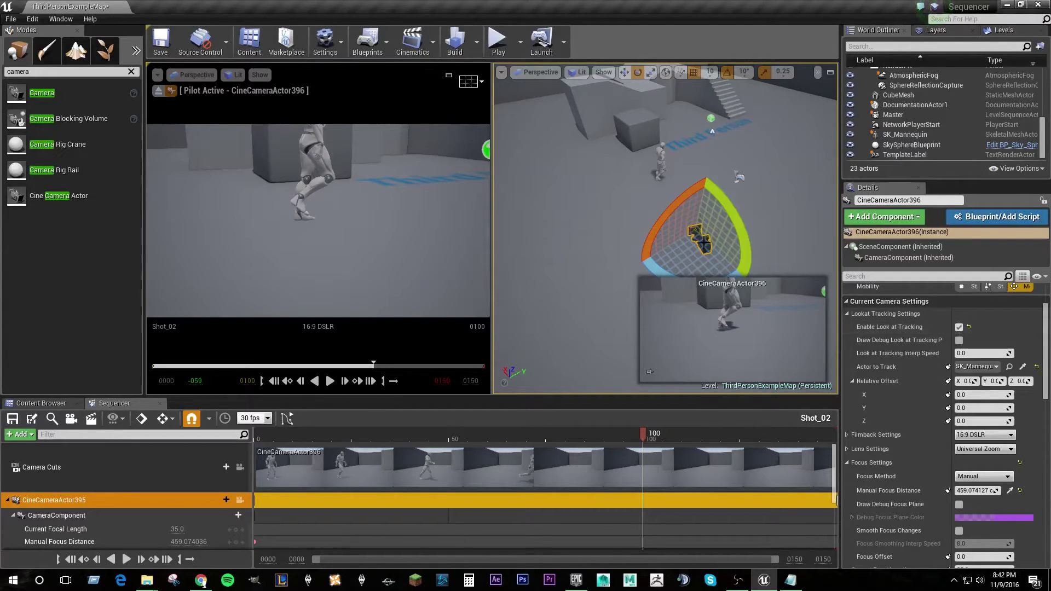
{"action": "left_click", "coordinate": [660, 151]}
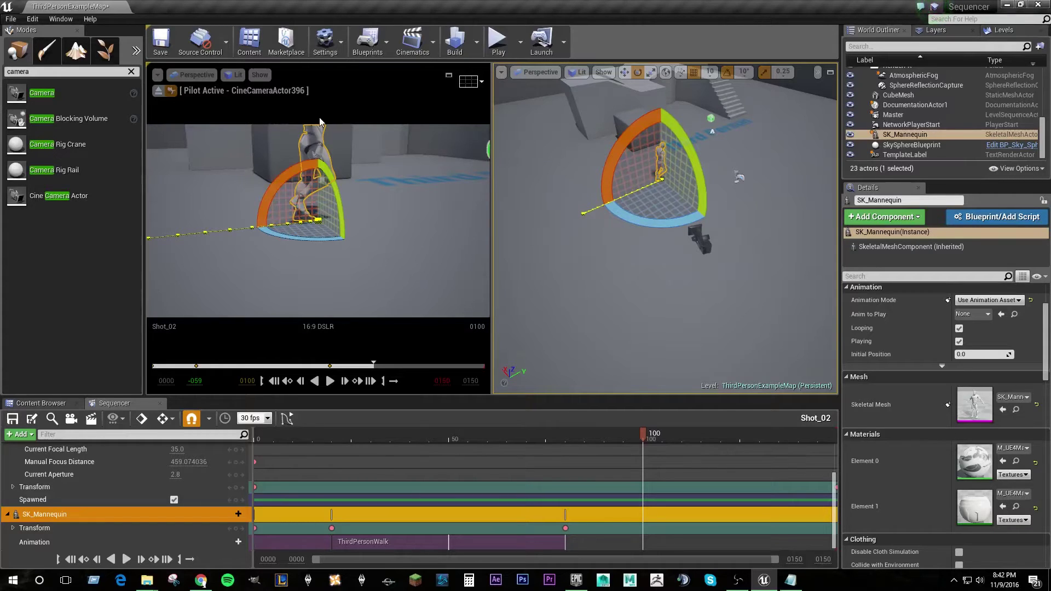
- Set the camera's look-at relative offset to 90 on Z and play the shot to check the framing
{"action": "left_click", "coordinate": [702, 239]}
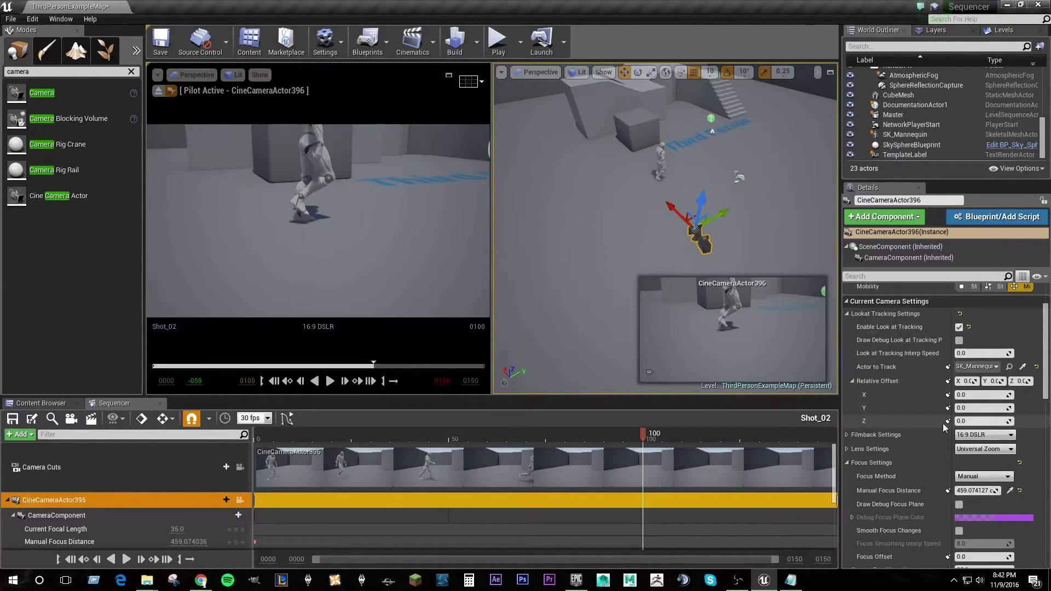
{"action": "mouse_move", "coordinate": [964, 421]}
{"action": "left_mouse_down"}
{"action": "mouse_move", "coordinate": [954, 421]}
{"action": "mouse_move", "coordinate": [988, 426]}
{"action": "mouse_move", "coordinate": [931, 426]}
{"action": "mouse_move", "coordinate": [971, 421]}
{"action": "left_mouse_up"}
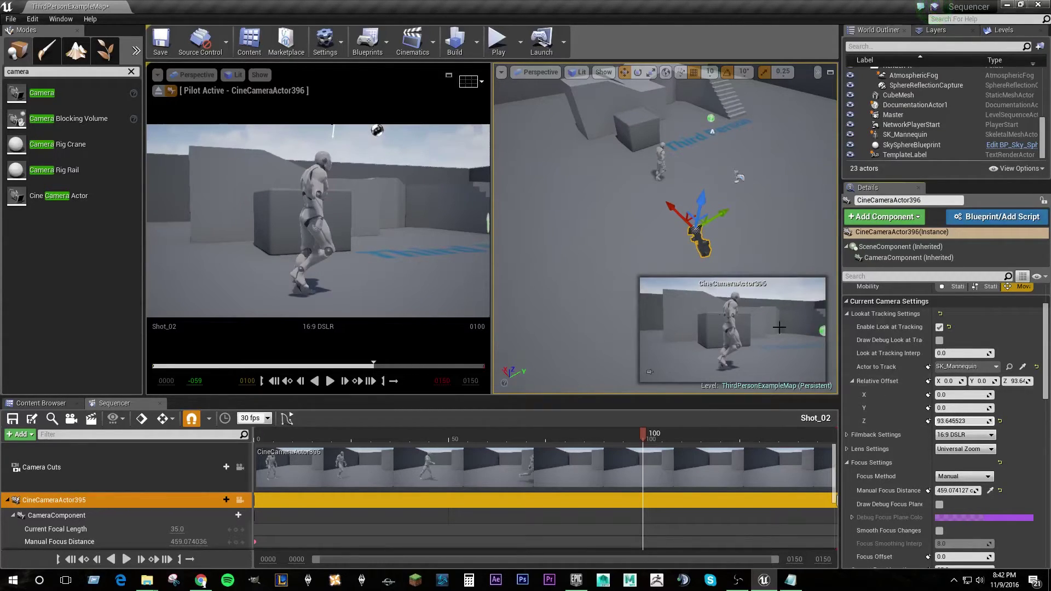
{"action": "left_click", "coordinate": [955, 421]}
{"action": "type", "text": "90"}
{"action": "key", "text": "Return"}
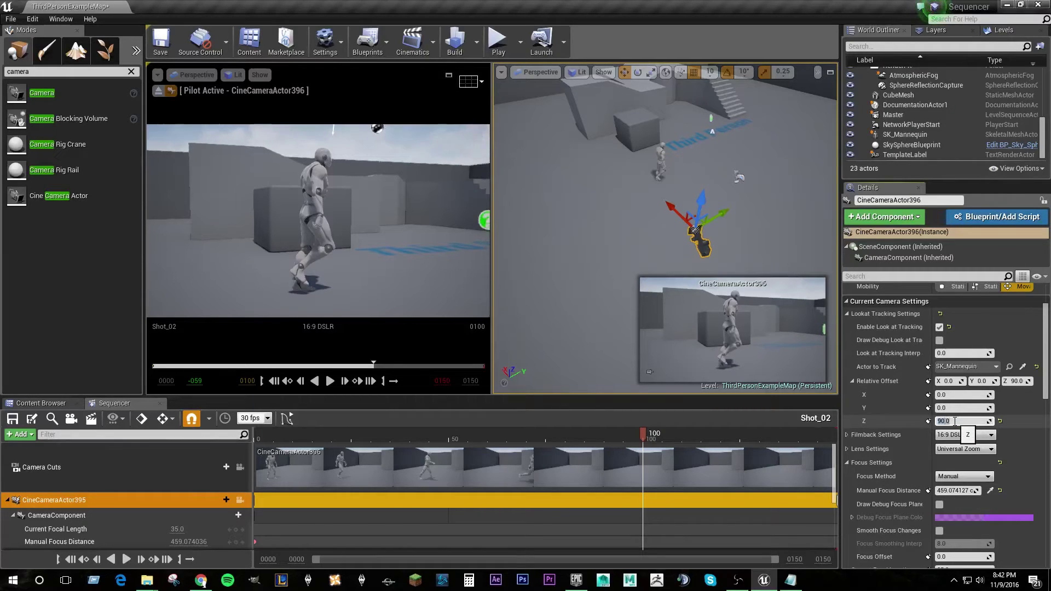
{"action": "left_click", "coordinate": [330, 382]}
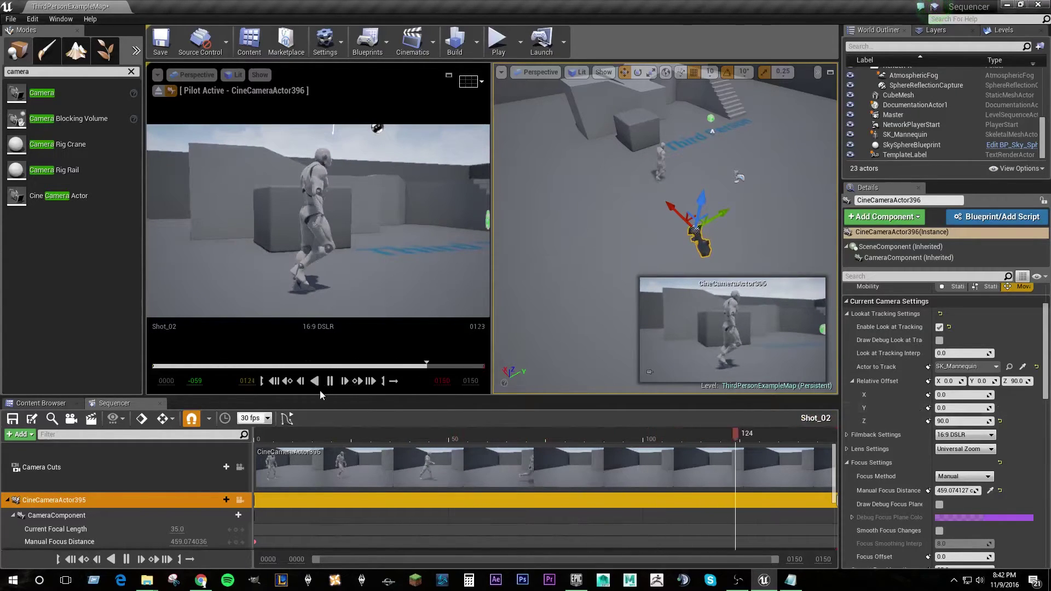
{"action": "left_click", "coordinate": [330, 381]}
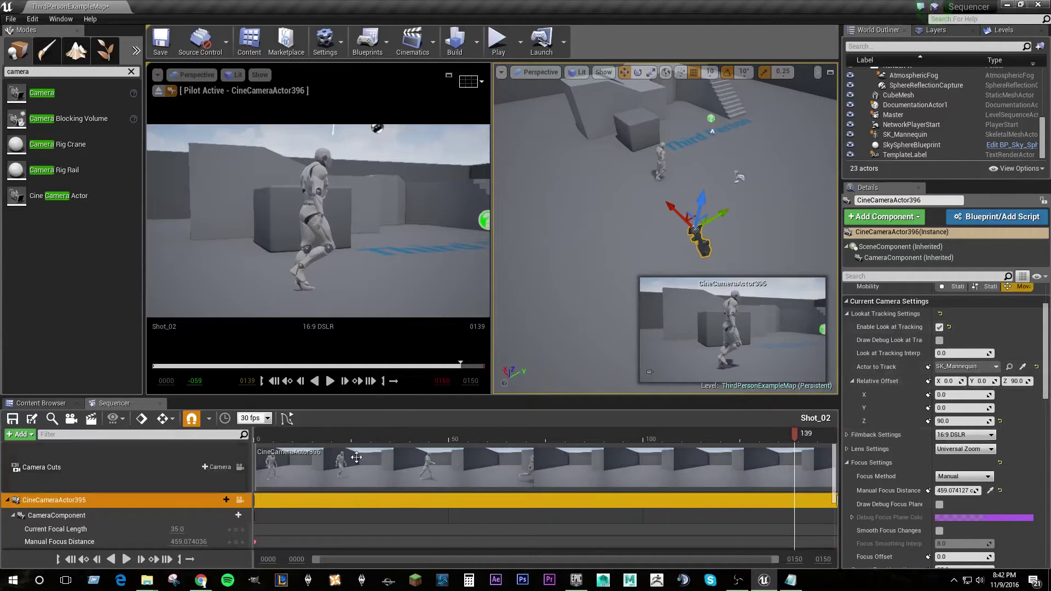
- Add an Actor to Track track from the look-at tracking settings to the cine camera in Sequencer
{"action": "scroll", "coordinate": [177, 512], "scroll_direction": "down", "scroll_amount": 1}
{"action": "scroll", "coordinate": [164, 513], "scroll_direction": "down", "scroll_amount": 2}
{"action": "scroll", "coordinate": [137, 515], "scroll_direction": "up", "scroll_amount": 3}
{"action": "scroll", "coordinate": [93, 520], "scroll_direction": "down", "scroll_amount": 1}
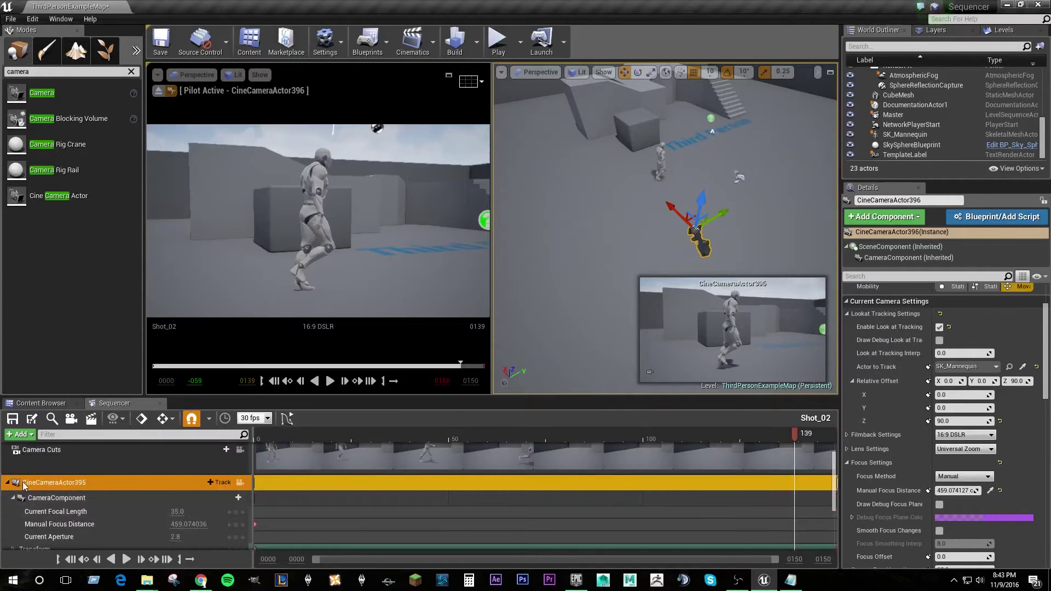
{"action": "left_click", "coordinate": [225, 483]}
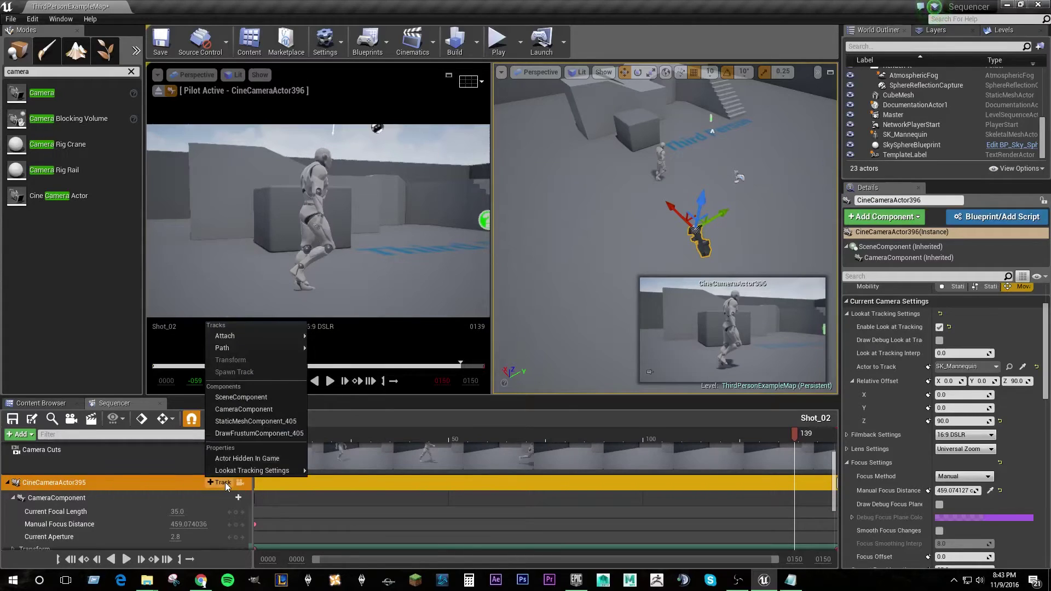
{"action": "mouse_move", "coordinate": [250, 472]}
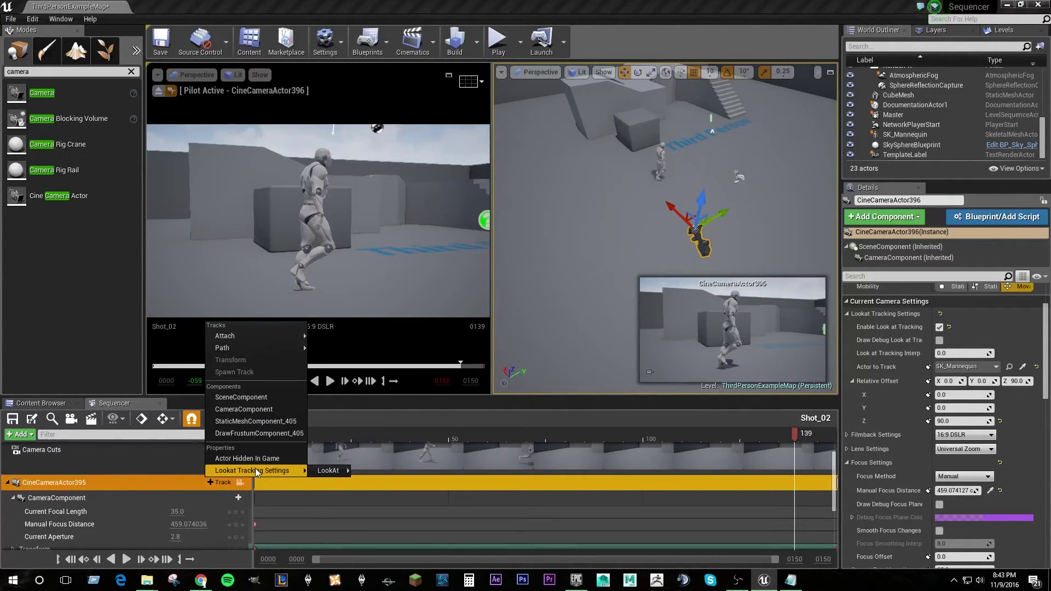
{"action": "mouse_move", "coordinate": [325, 468]}
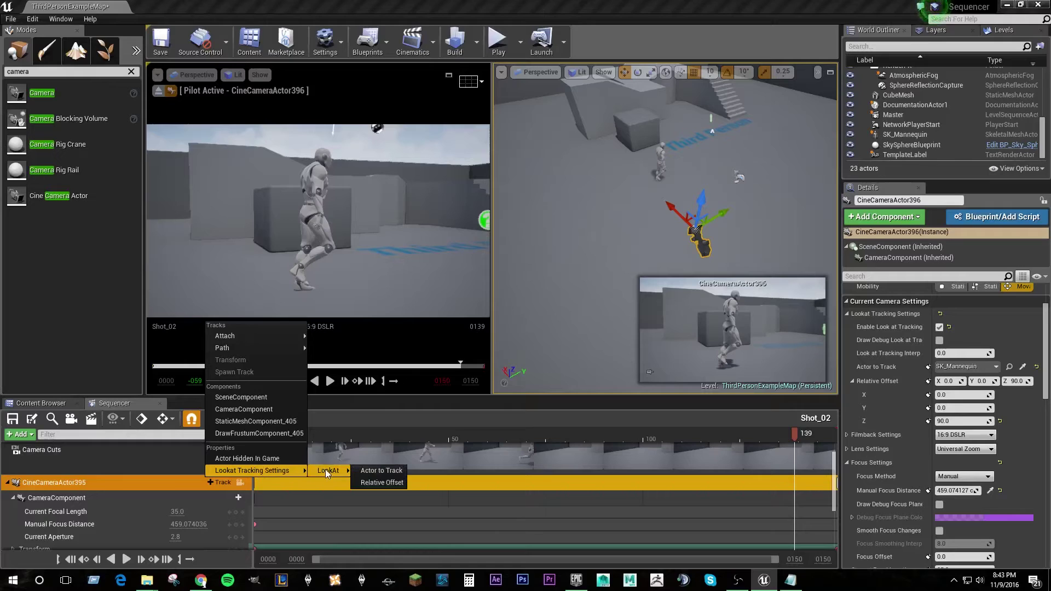
{"action": "left_click", "coordinate": [372, 469]}
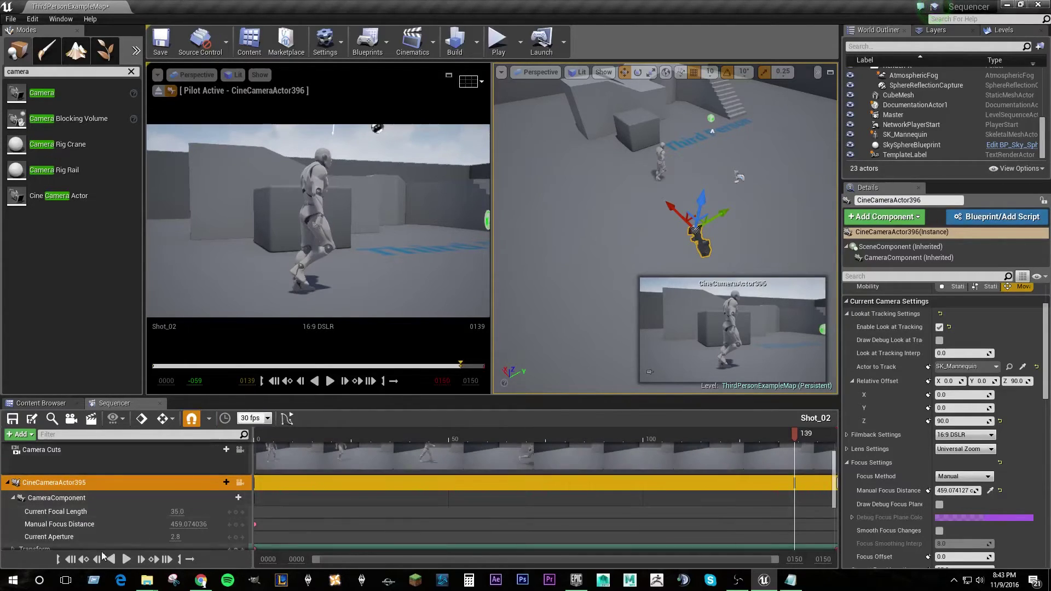
- Key the camera's Actor to Track at frame 0, play the shot to check the tracking, and return to the start
{"action": "left_click", "coordinate": [75, 559]}
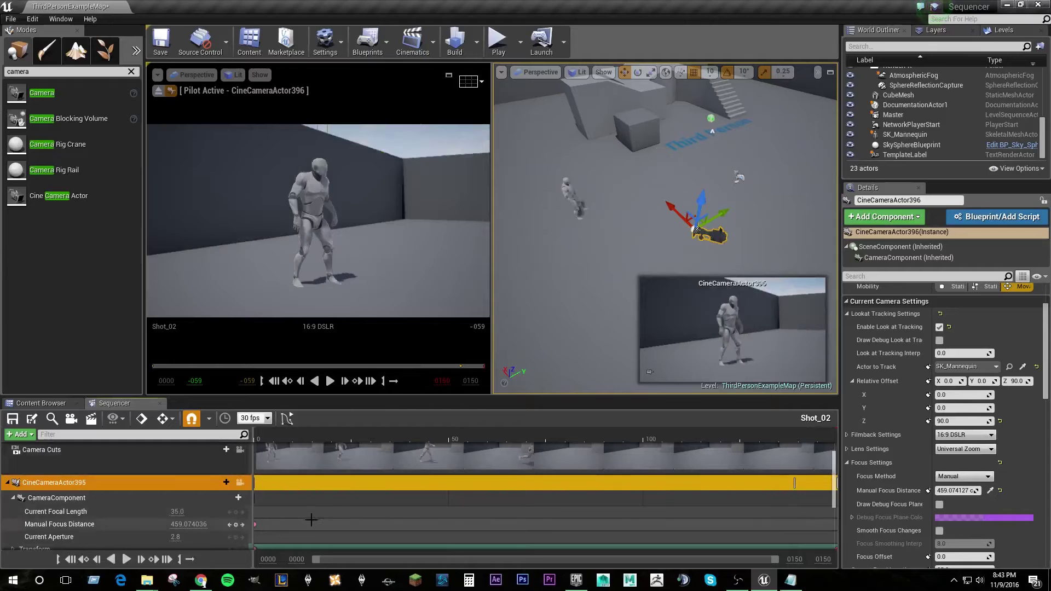
{"action": "scroll", "coordinate": [152, 523], "scroll_direction": "down", "scroll_amount": 2}
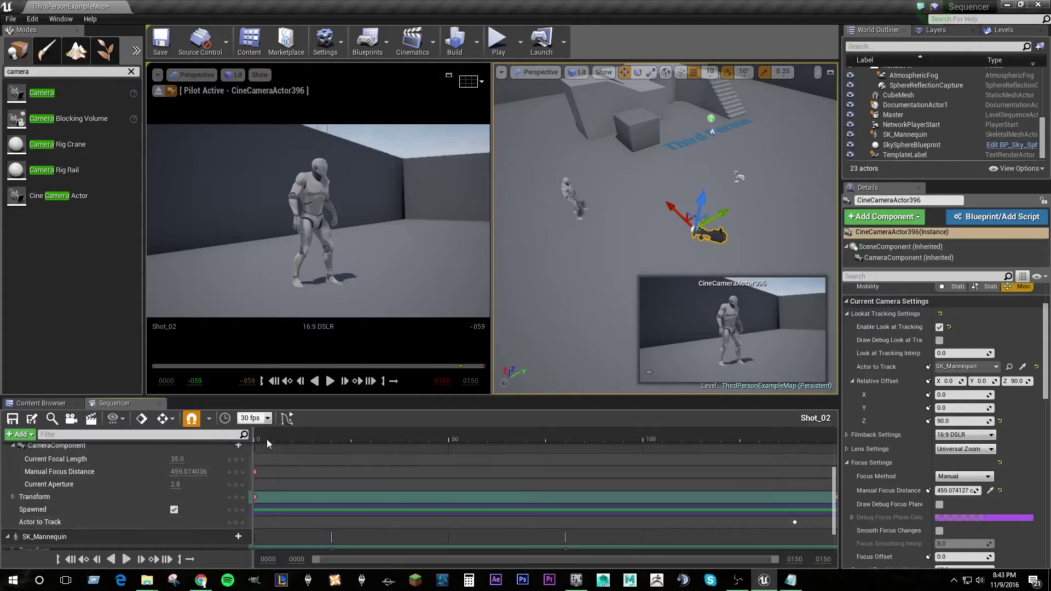
{"action": "left_click_drag", "start_coordinate": [267, 439], "coordinate": [254, 446]}
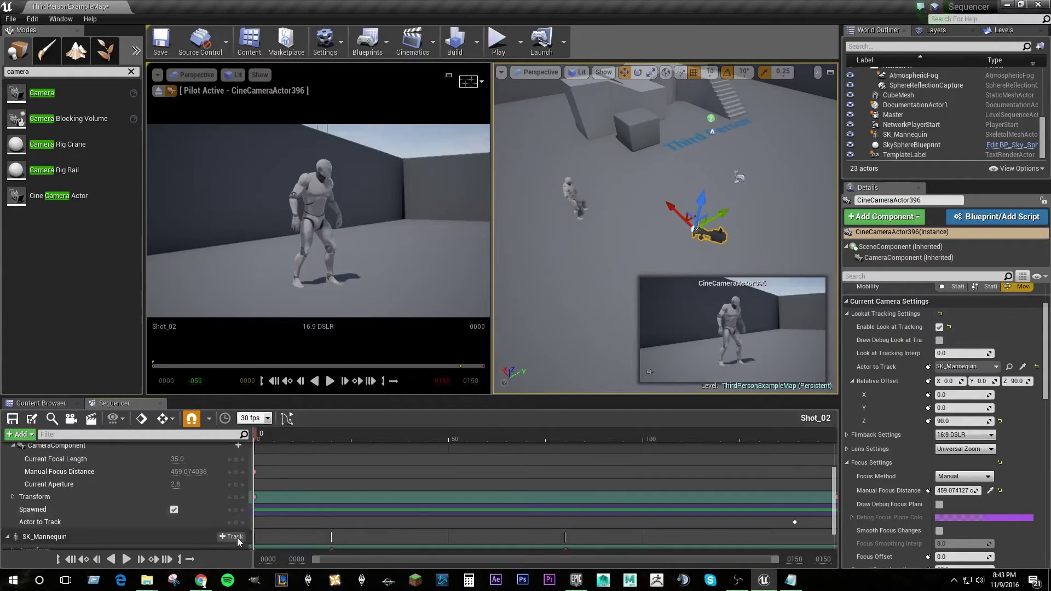
{"action": "left_click", "coordinate": [330, 382]}
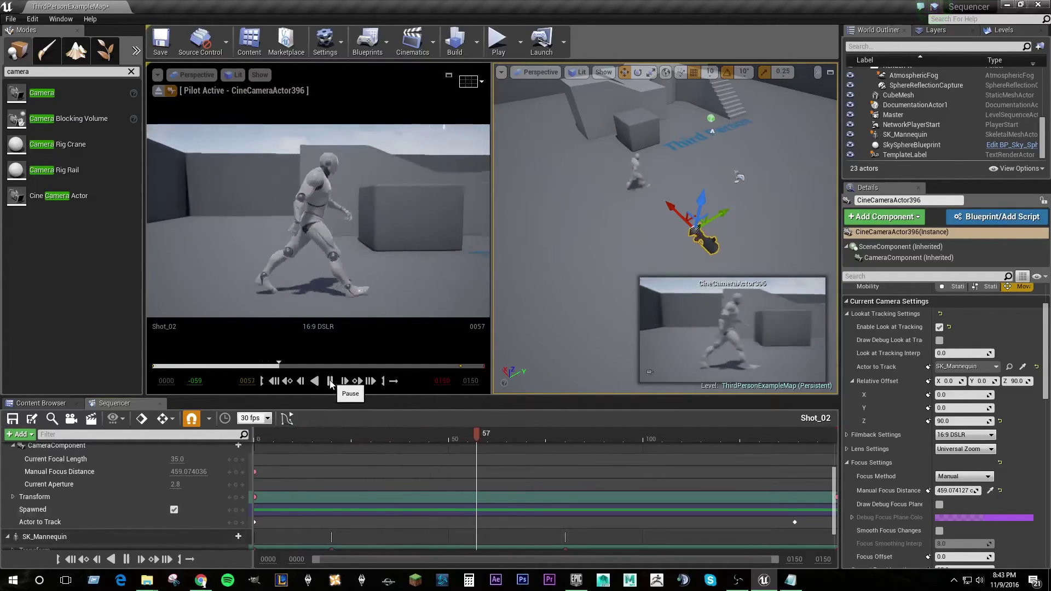
{"action": "left_click", "coordinate": [330, 382]}
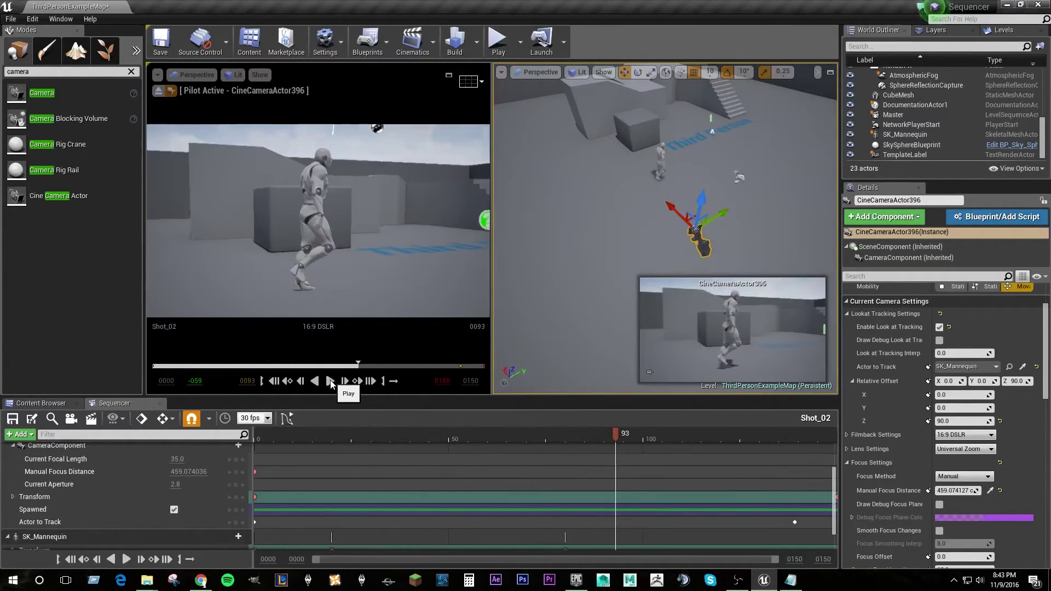
{"action": "left_click", "coordinate": [273, 382]}
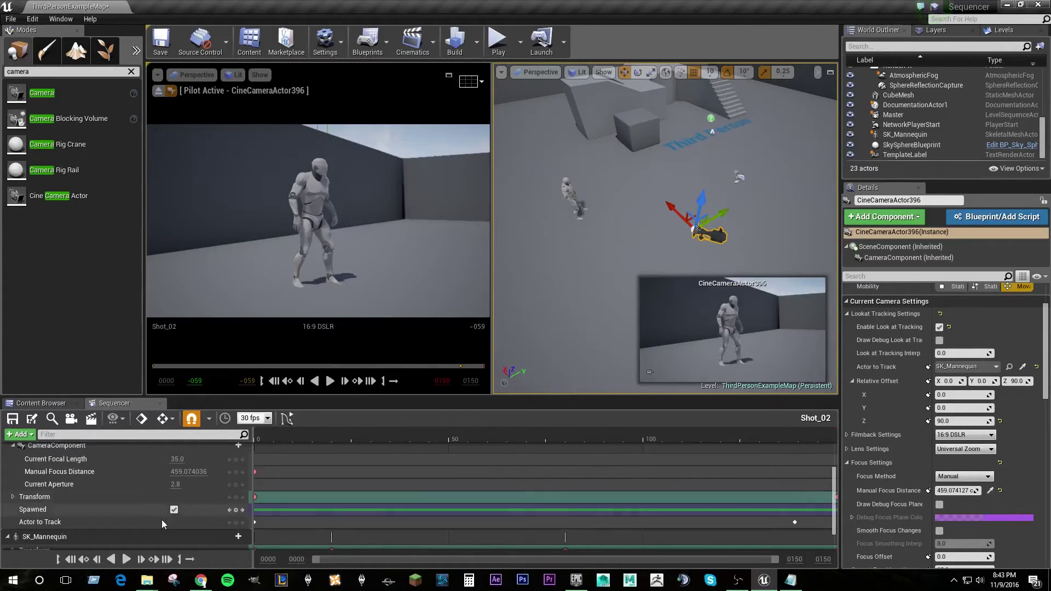
- Add a look-at Relative Offset track to the cine camera and expand it to show its X, Y and Z channels
{"action": "scroll", "coordinate": [141, 516], "scroll_direction": "up", "scroll_amount": 3}
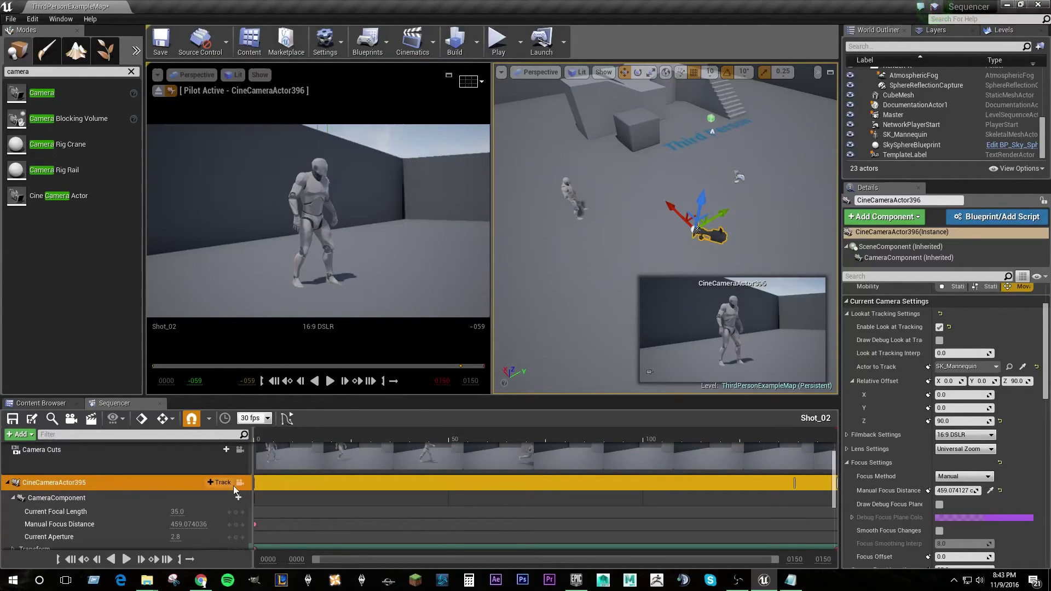
{"action": "left_click", "coordinate": [211, 484]}
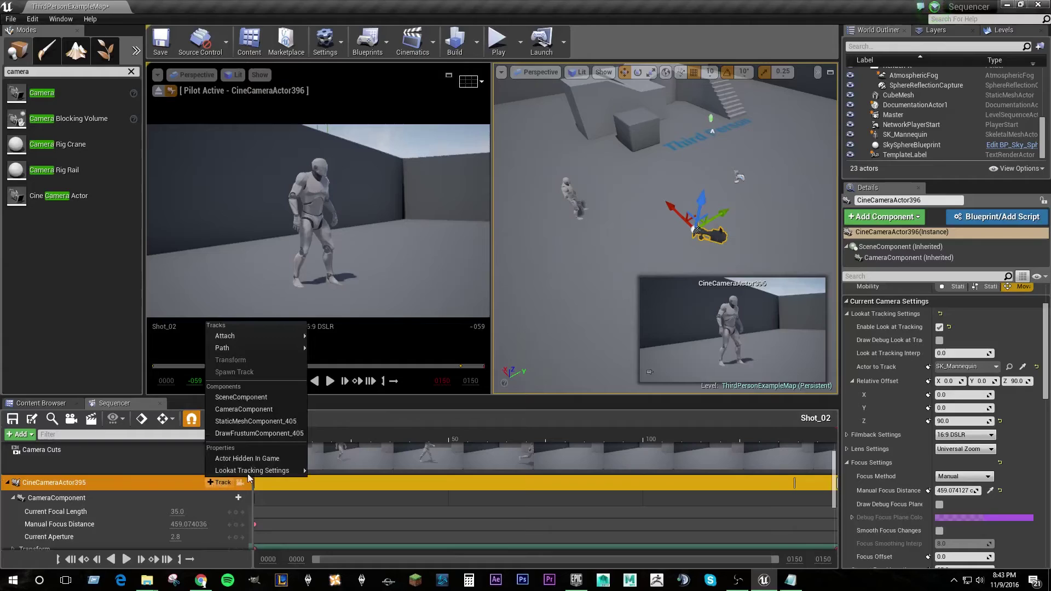
{"action": "mouse_move", "coordinate": [270, 472]}
{"action": "mouse_move", "coordinate": [342, 474]}
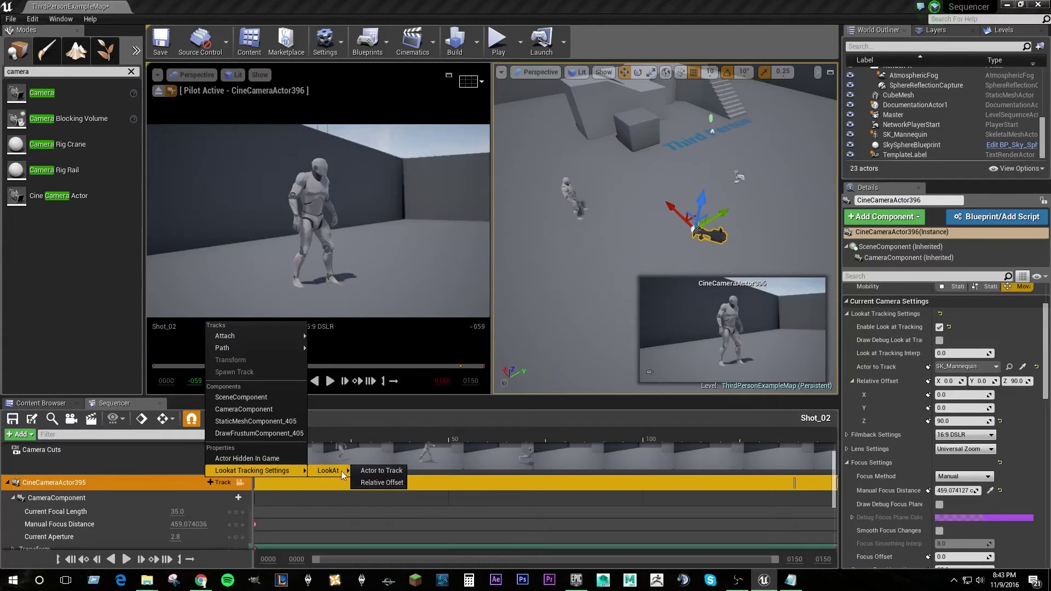
{"action": "left_click", "coordinate": [386, 484]}
{"action": "scroll", "coordinate": [225, 509], "scroll_direction": "down", "scroll_amount": 3}
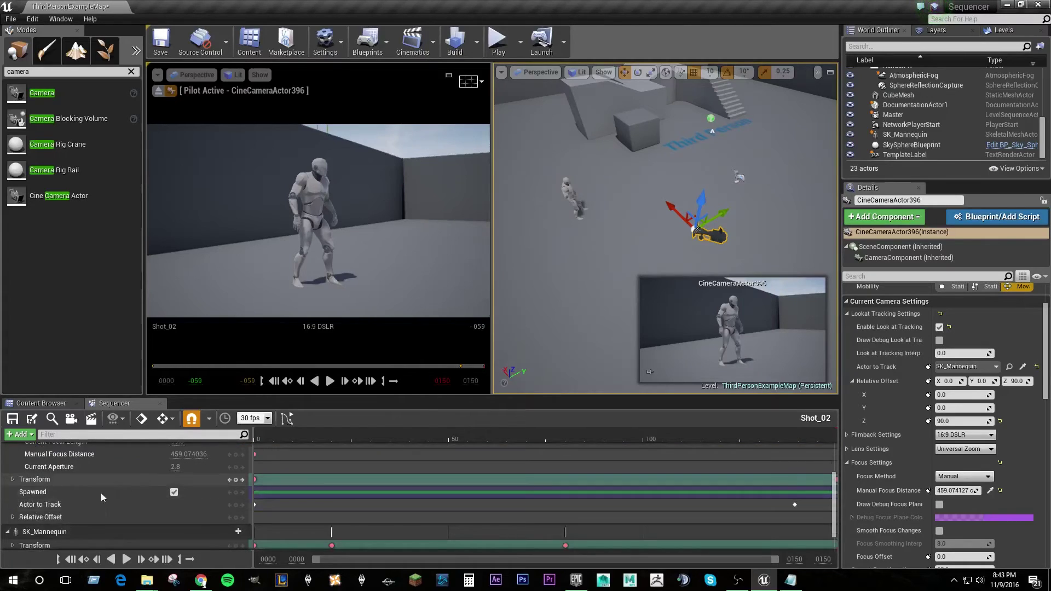
{"action": "left_click", "coordinate": [12, 517]}
{"action": "scroll", "coordinate": [75, 491], "scroll_direction": "down", "scroll_amount": 2}
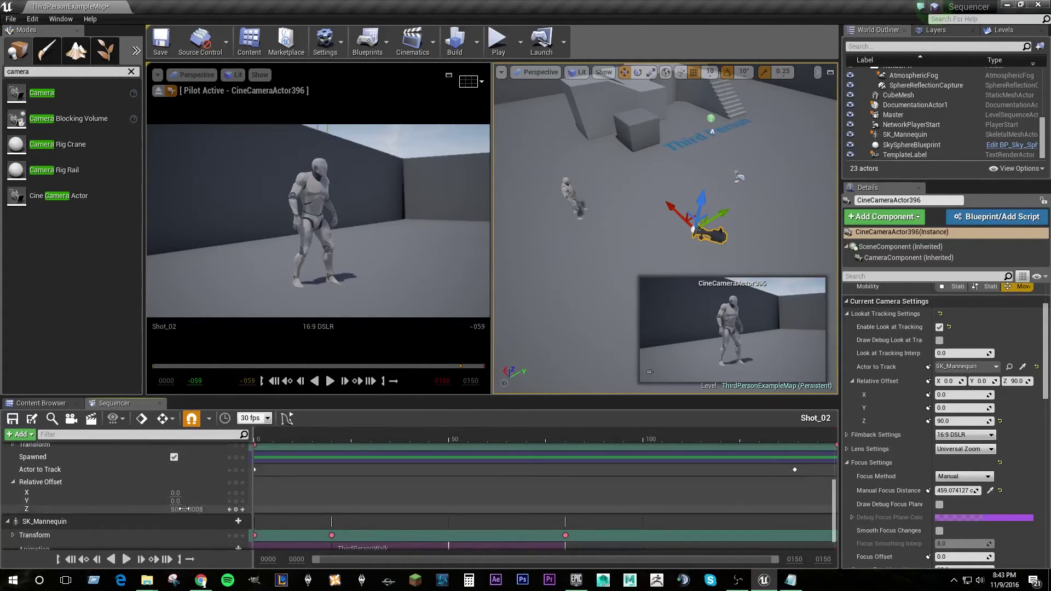
- Key the camera's Relative Offset at frame 0, play the shot to check it, and return to the start
{"action": "scroll", "coordinate": [81, 517], "scroll_direction": "up", "scroll_amount": 1}
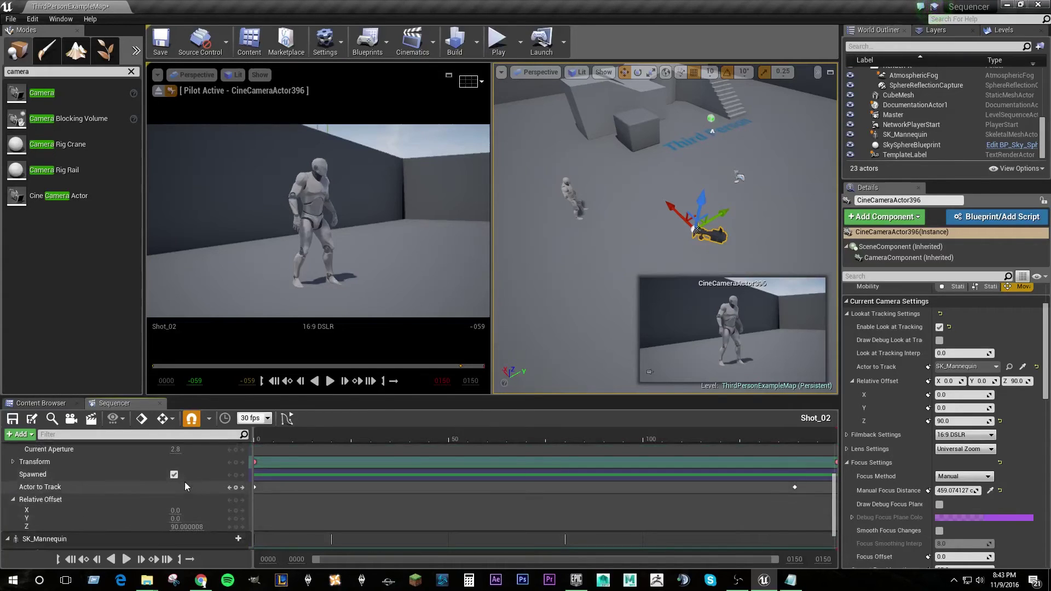
{"action": "scroll", "coordinate": [180, 483], "scroll_direction": "down", "scroll_amount": 2}
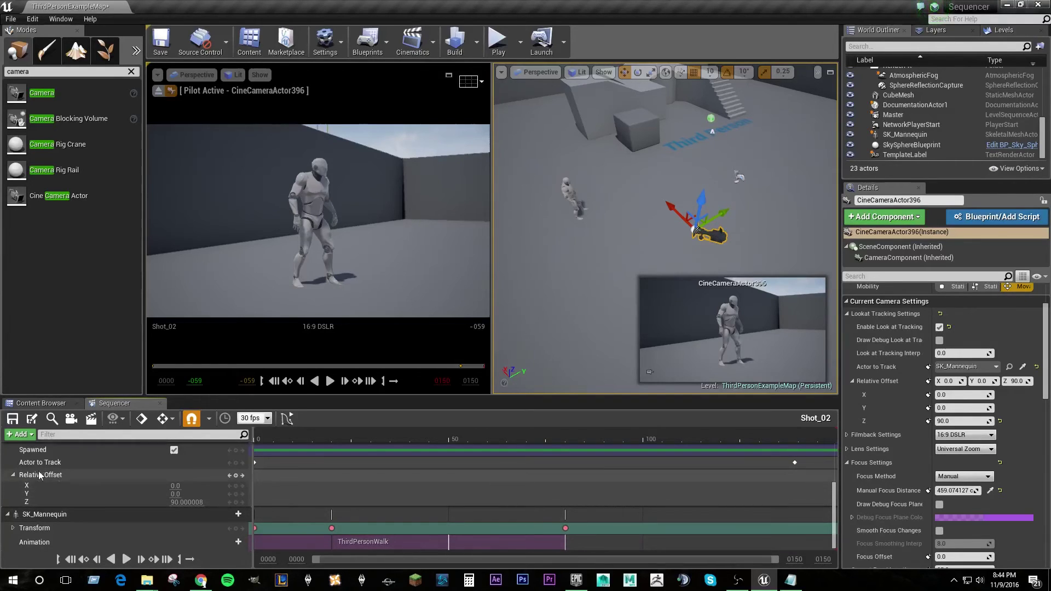
{"action": "left_click", "coordinate": [261, 441]}
{"action": "left_click_drag", "start_coordinate": [261, 444], "coordinate": [253, 446]}
{"action": "left_click", "coordinate": [236, 475]}
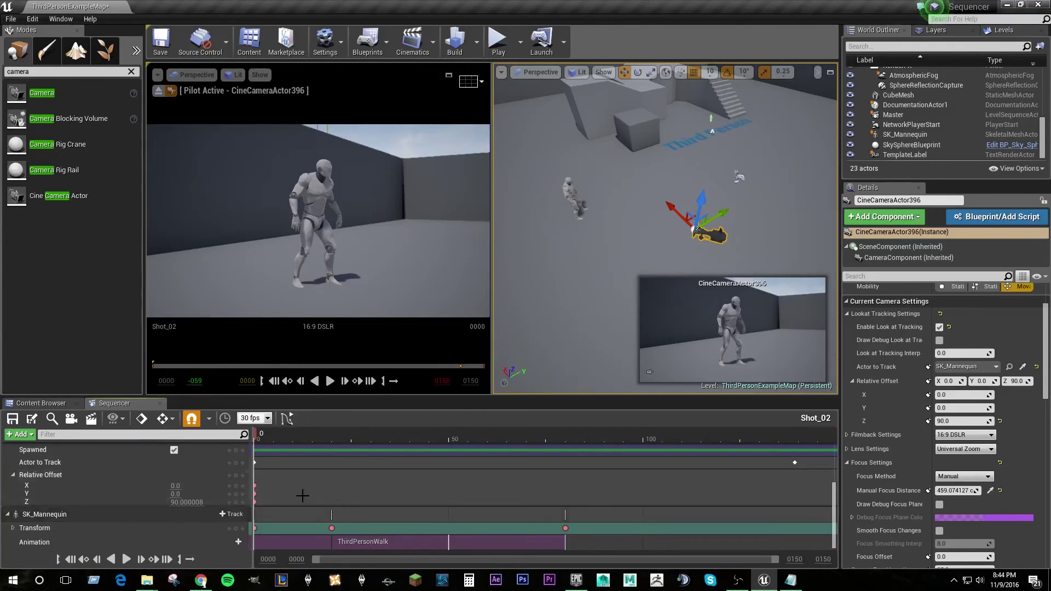
{"action": "left_click", "coordinate": [330, 381]}
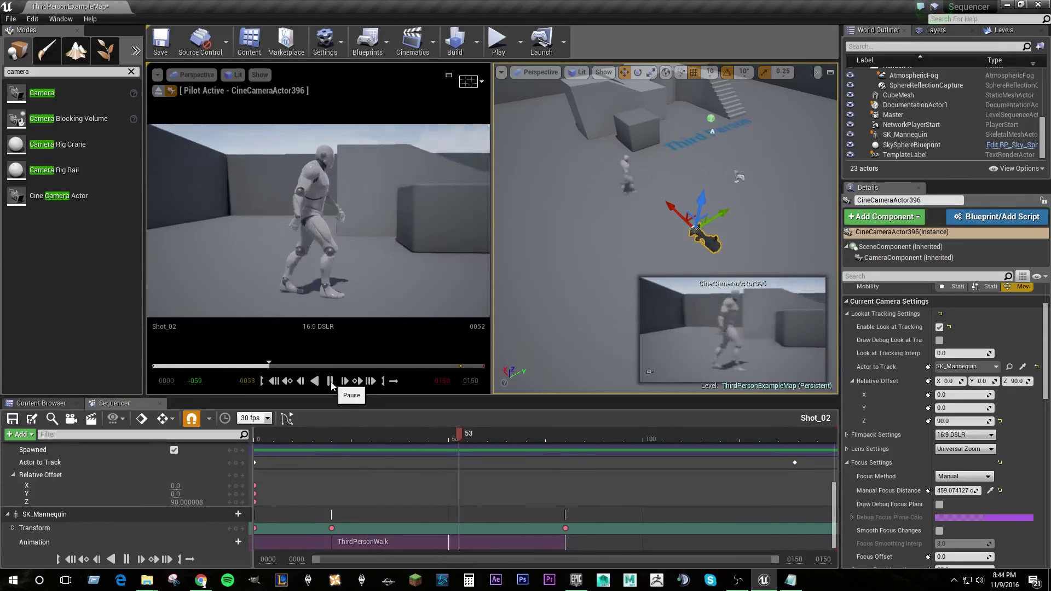
{"action": "left_click", "coordinate": [330, 381]}
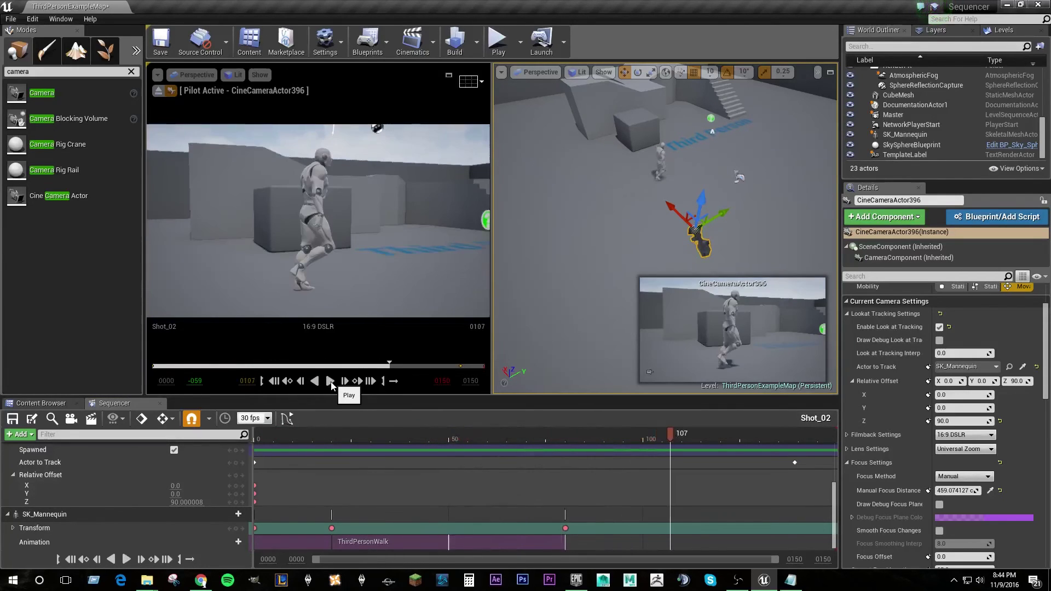
{"action": "left_click", "coordinate": [300, 382]}
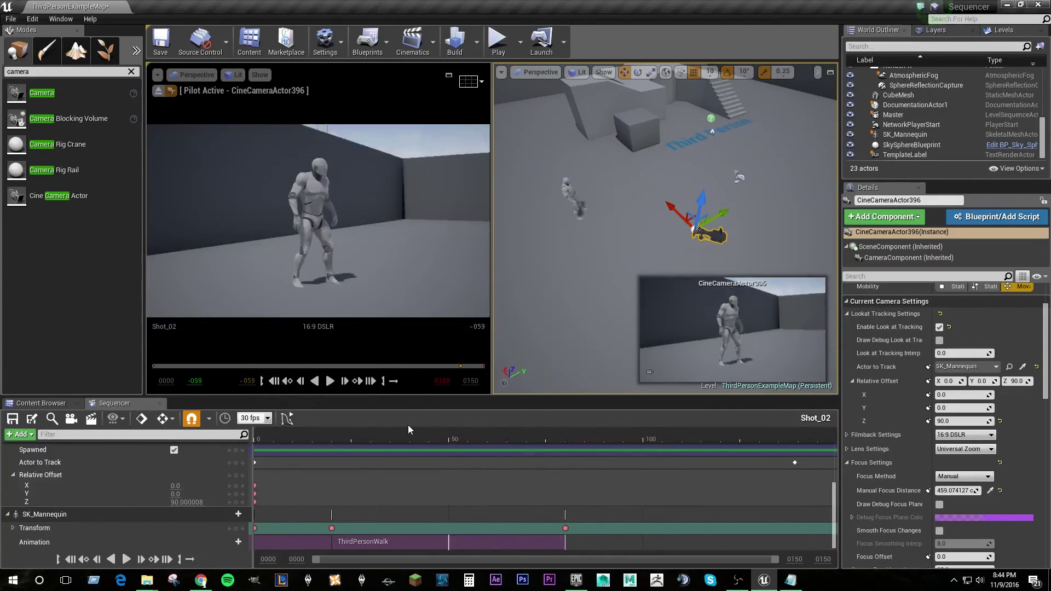